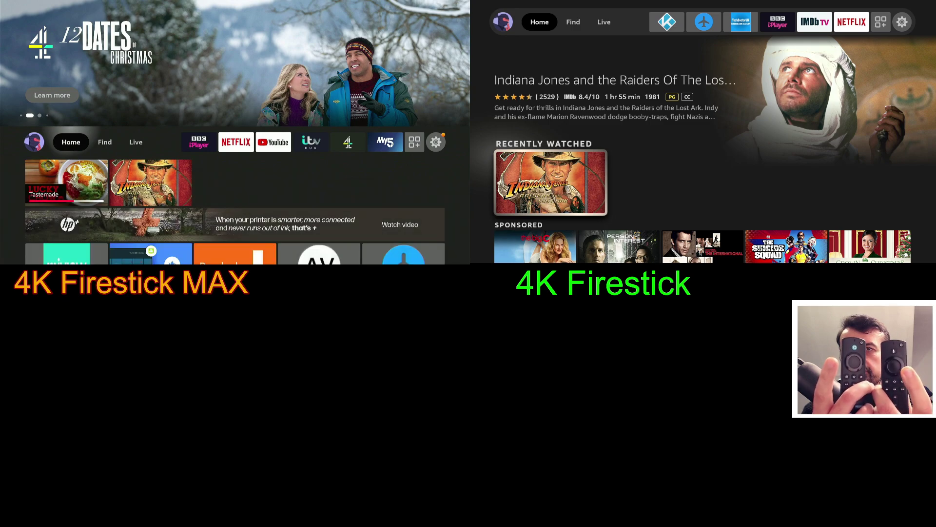
Step: Open and close the quick-settings panel on both sticks repeatedly to compare their response speed
key(Home)
key(Home)
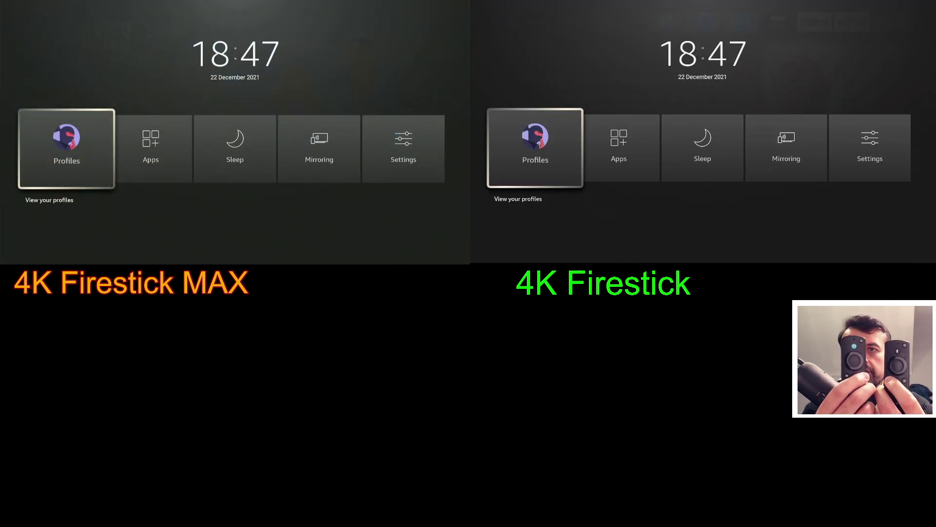
key(Escape)
key(Escape)
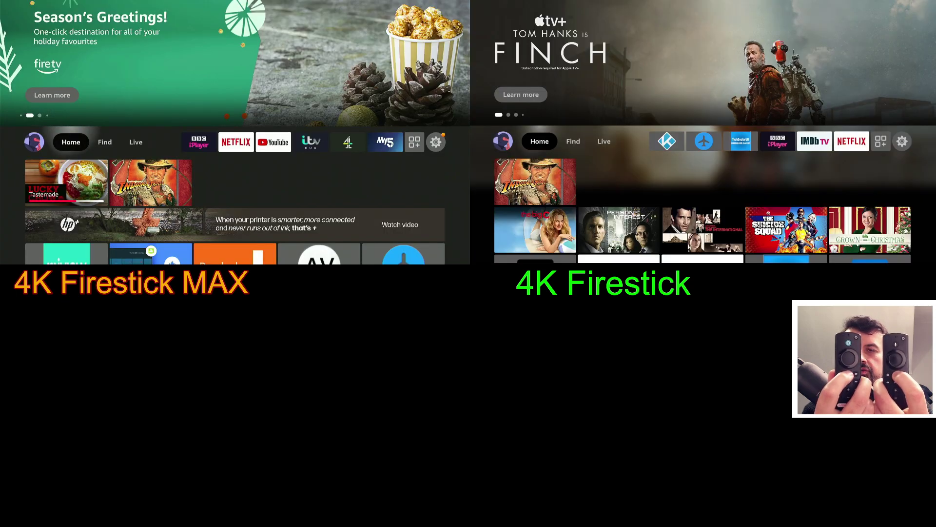
key(Home)
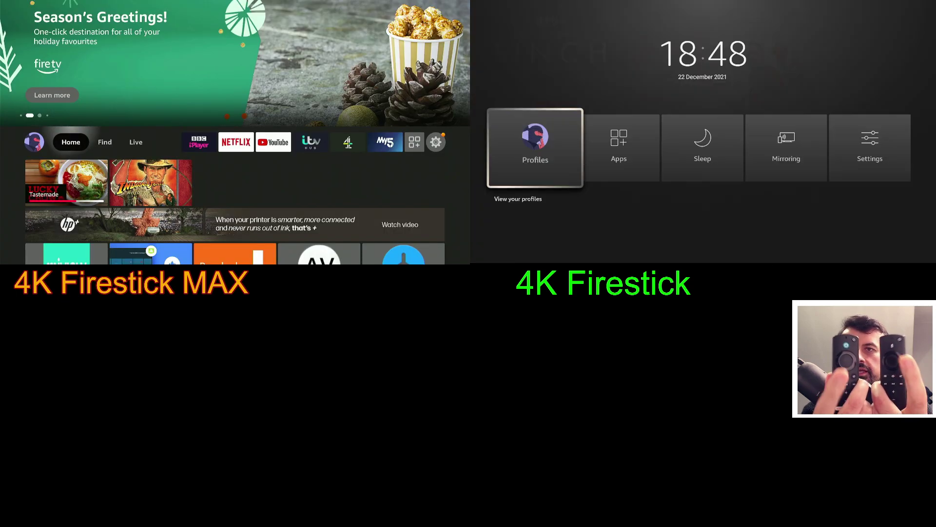
key(Home)
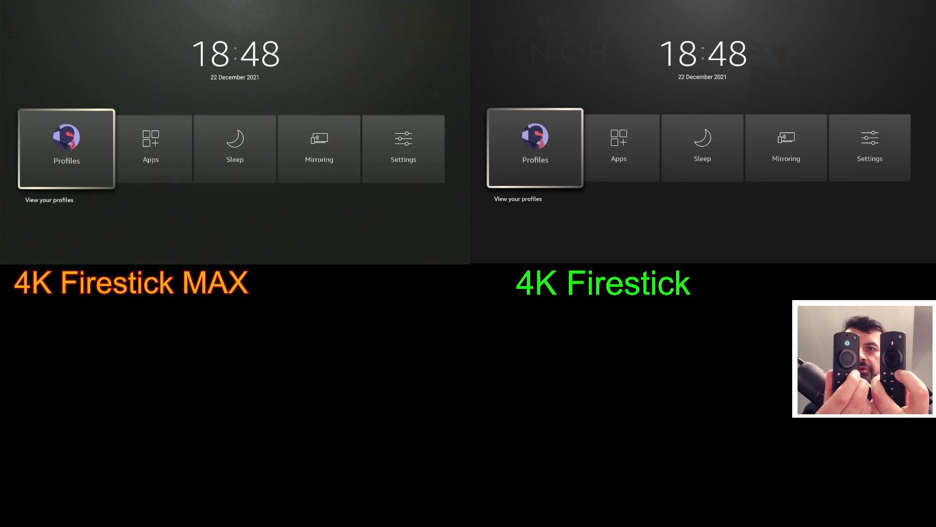
key(Escape)
key(Escape)
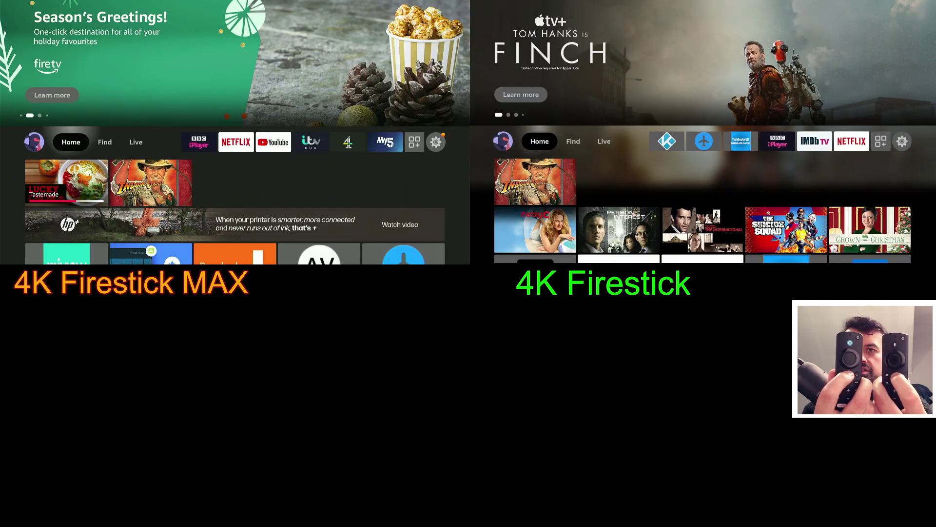
key(Home)
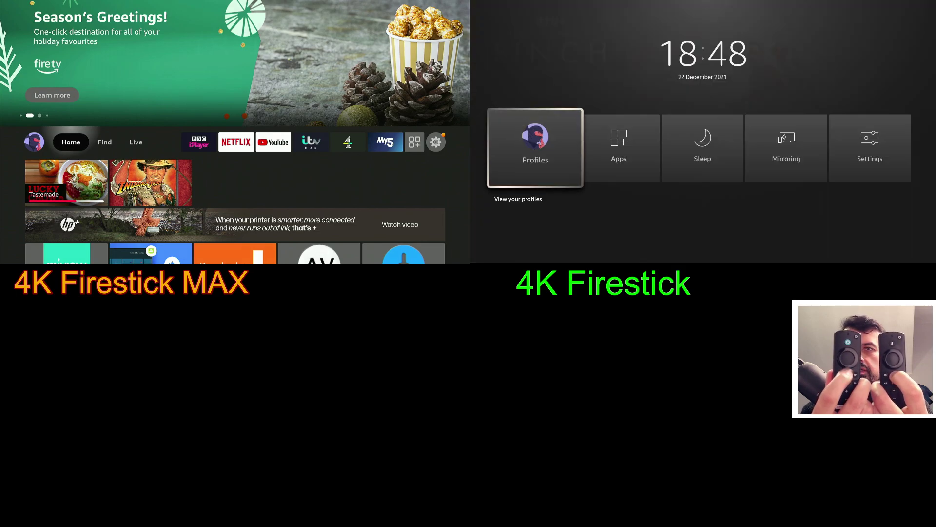
key(Home)
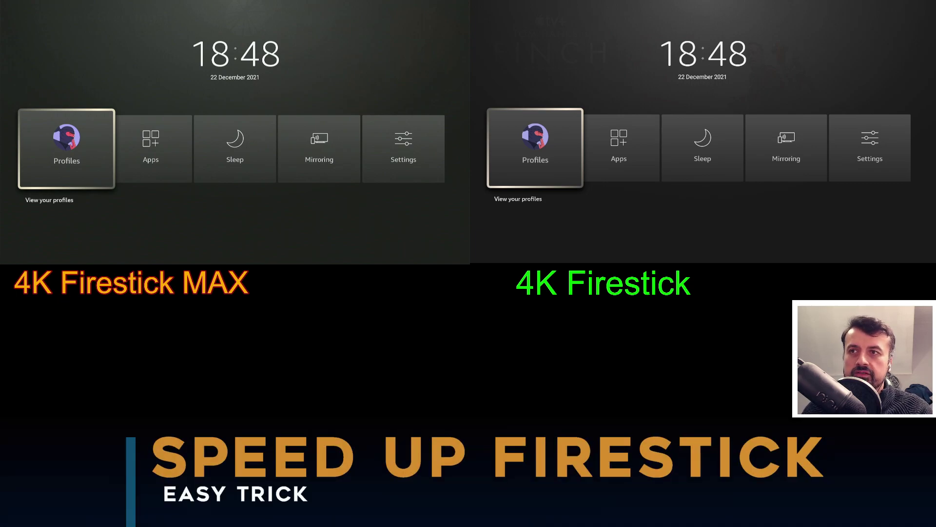
Step: Close quick settings and step between the Recently Watched and recently used apps rows
key(Escape)
key(Escape)
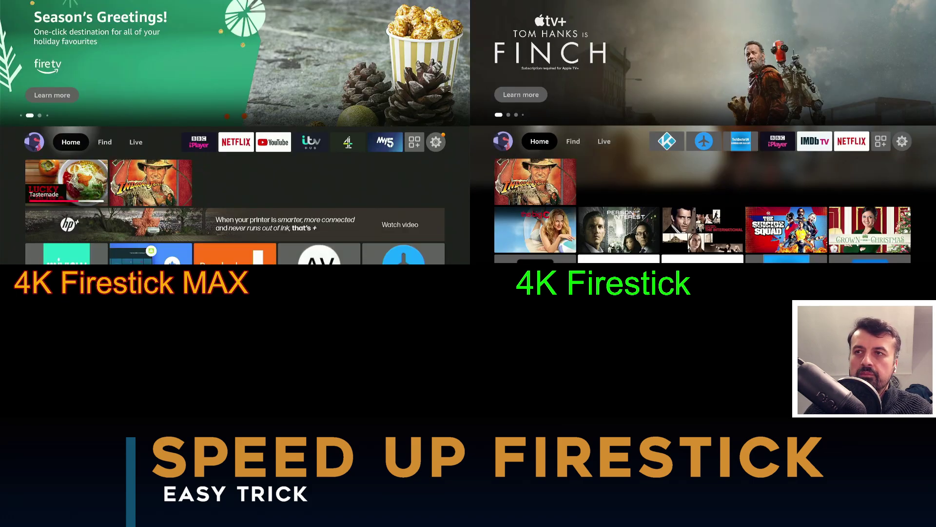
key(Down)
key(Down)
key(Down)
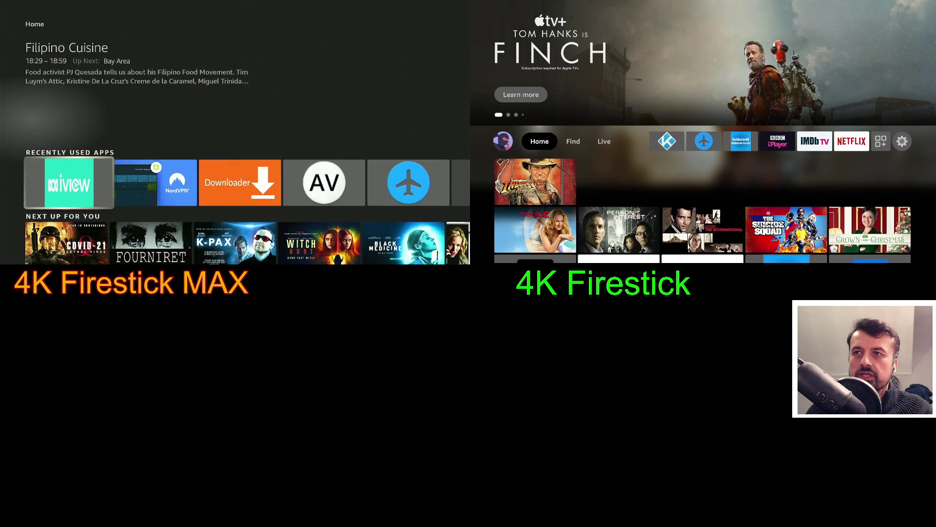
key(Escape)
key(Down)
key(Down)
key(Down)
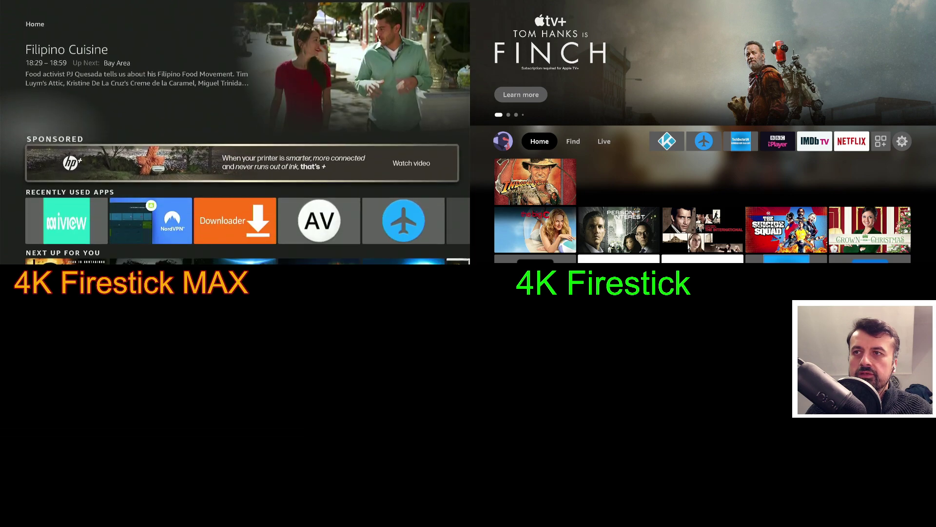
key(Up)
key(Up)
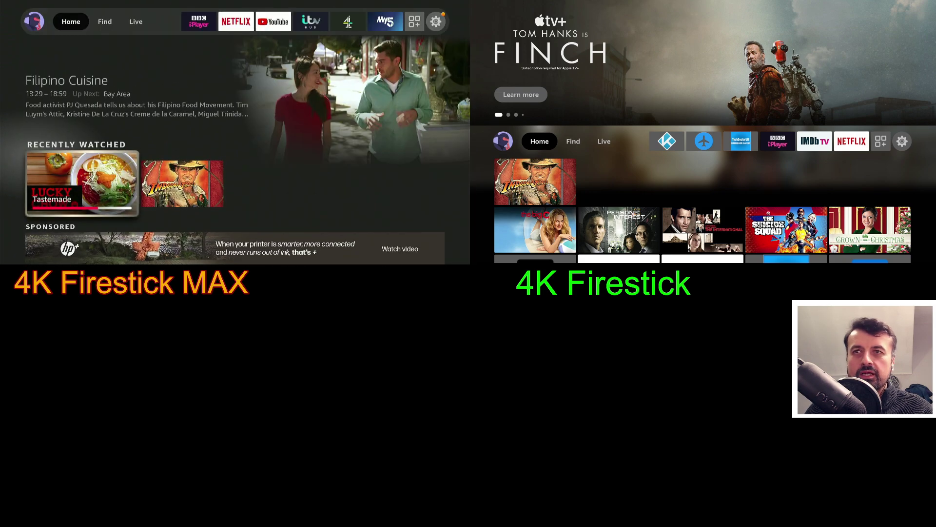
key(Down)
key(Down)
key(Down)
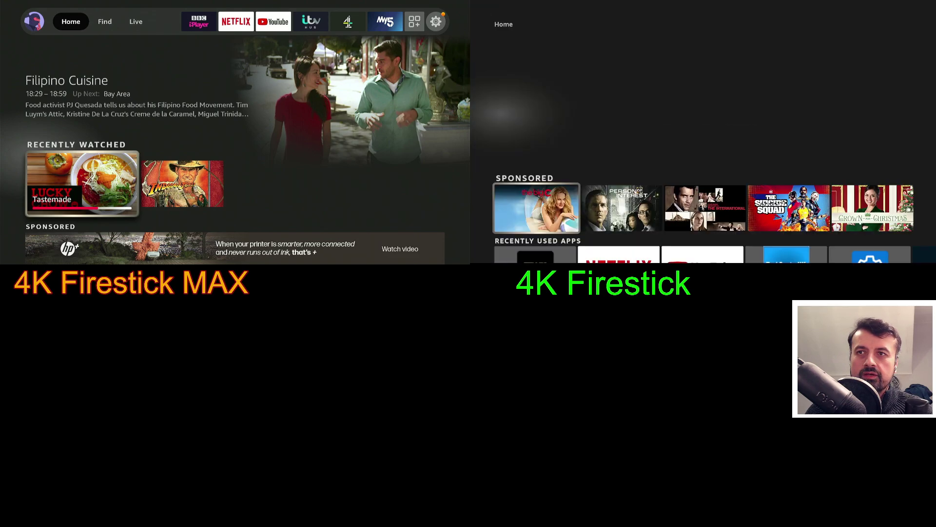
key(Up)
key(Up)
key(Down)
key(Down)
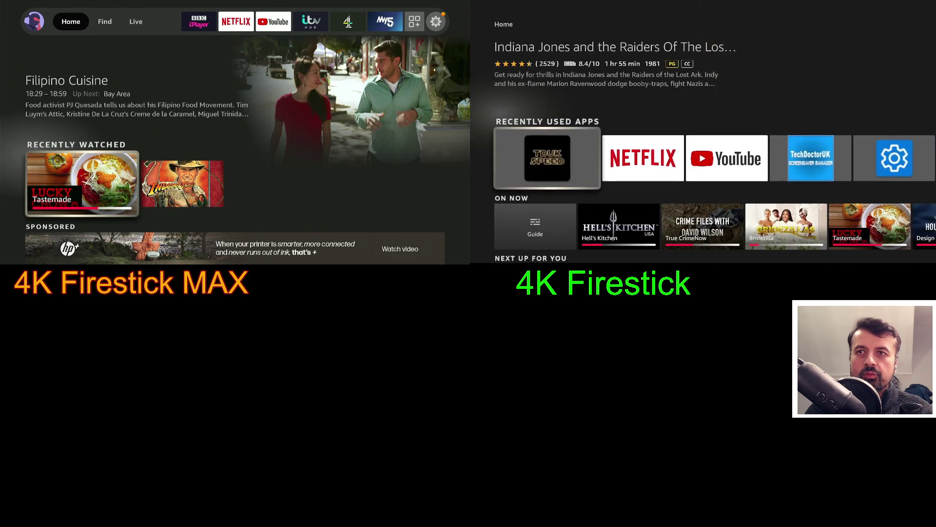
Step: Keep scrolling up and down the home rows, ending on Next Up For You
key(Up)
key(Down)
key(Up)
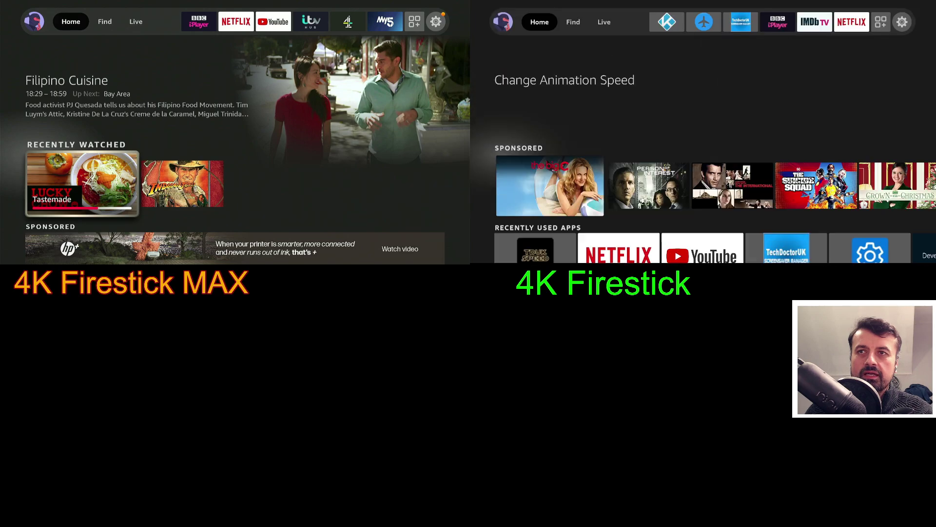
key(Down)
key(Down)
key(Down)
key(Down)
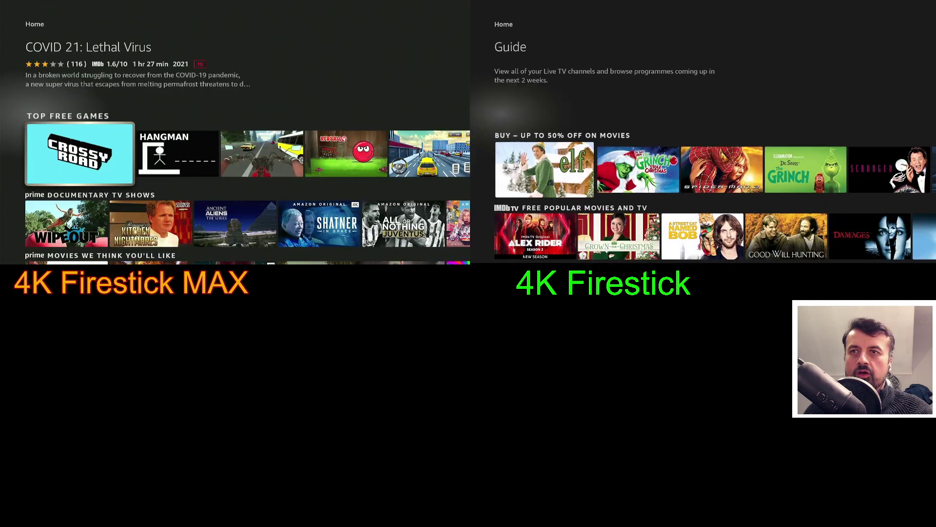
key(Up)
key(Down)
key(Down)
key(Down)
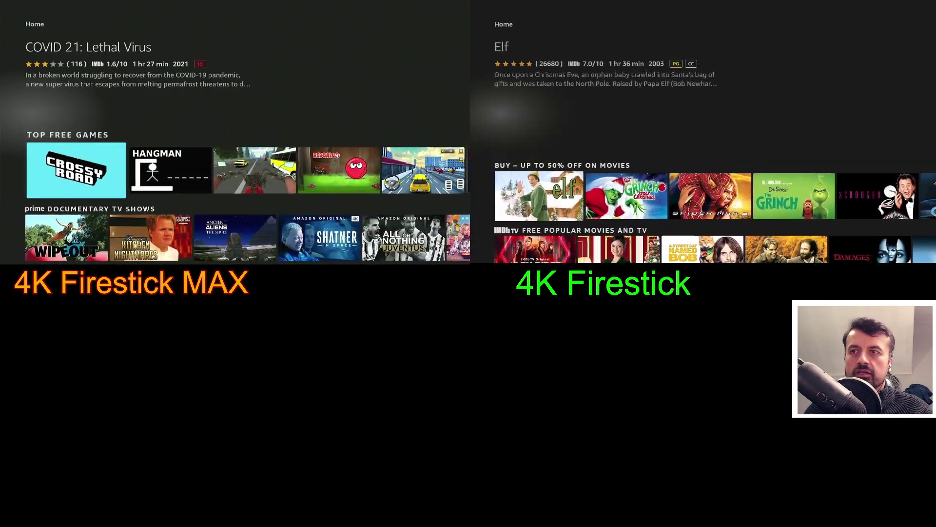
key(Up)
key(Up)
key(Down)
key(Down)
key(Up)
key(Up)
key(Up)
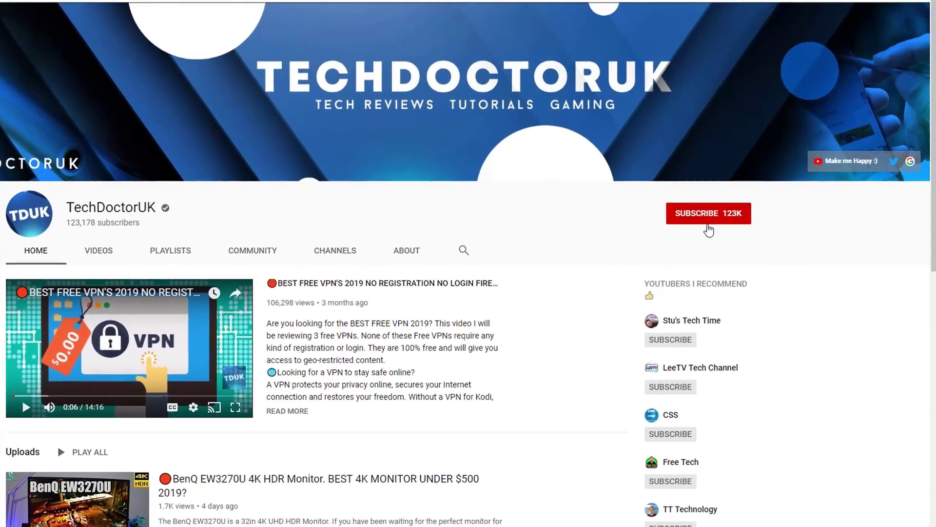
Step: Subscribe to TechDoctorUK and set its bell to All notifications
click(750, 194)
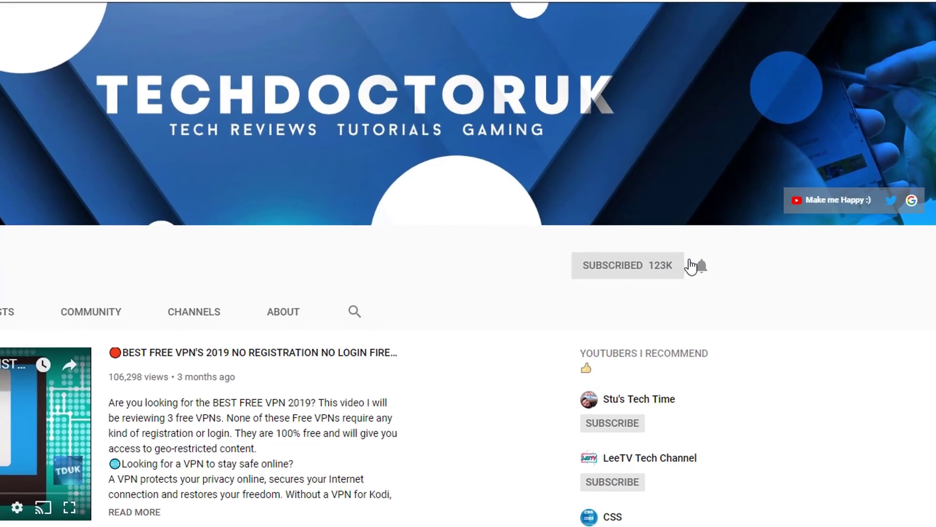
click(694, 277)
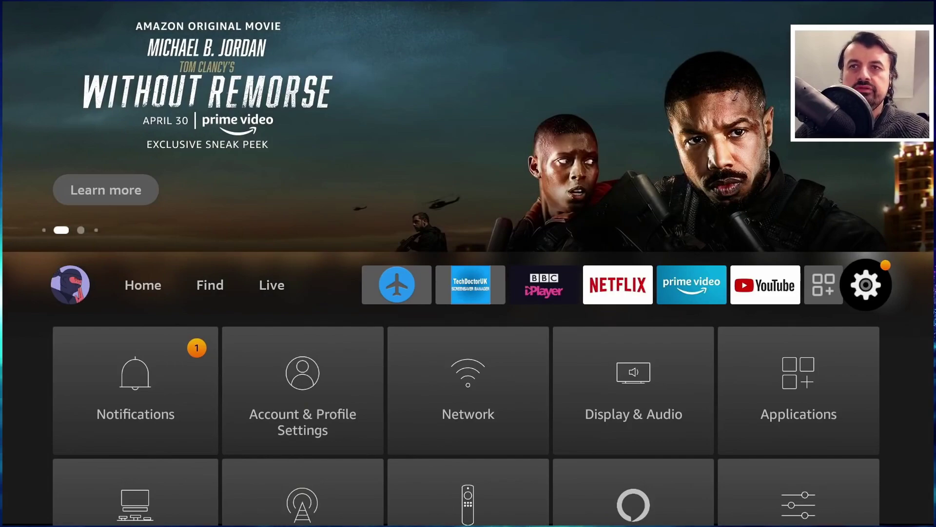
Step: Check under My Fire TV > Developer Options that ADB Debugging and Apps from Unknown Sources are on
key(Down)
key(Down)
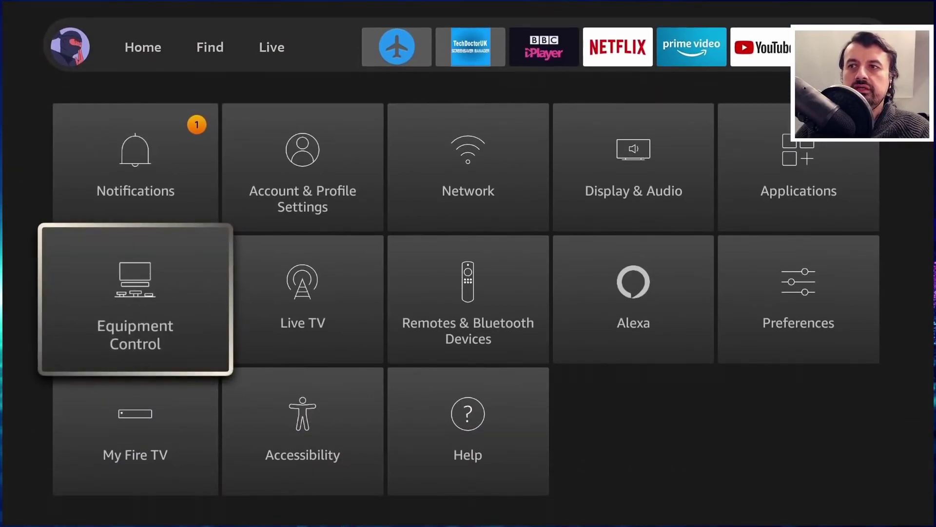
key(Down)
key(Return)
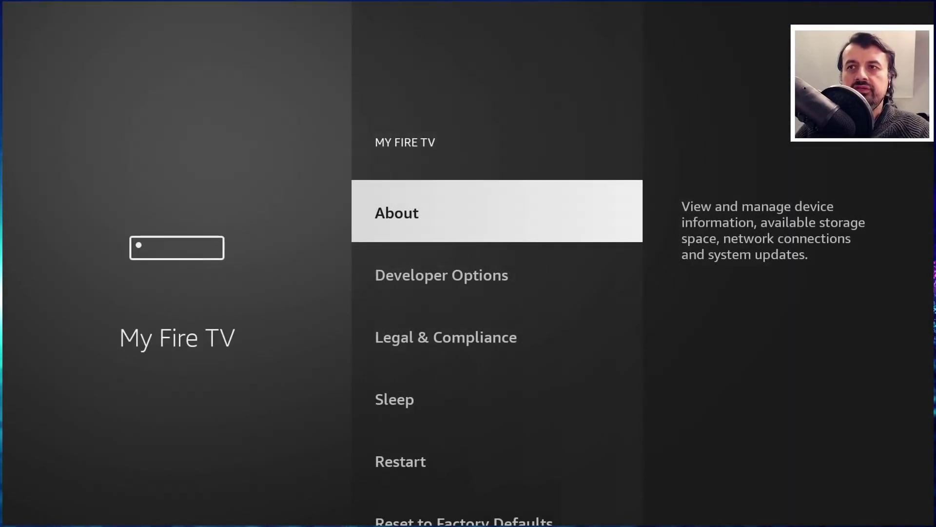
key(Down)
key(Return)
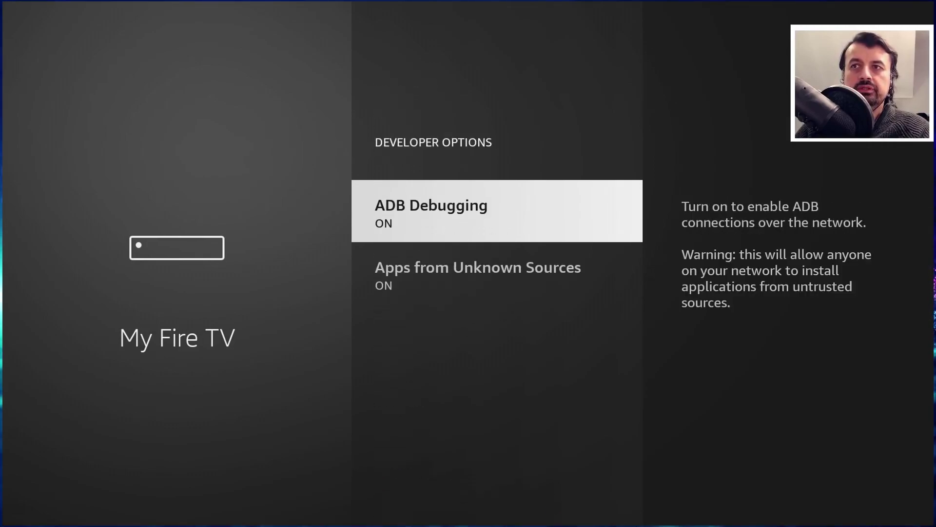
key(Down)
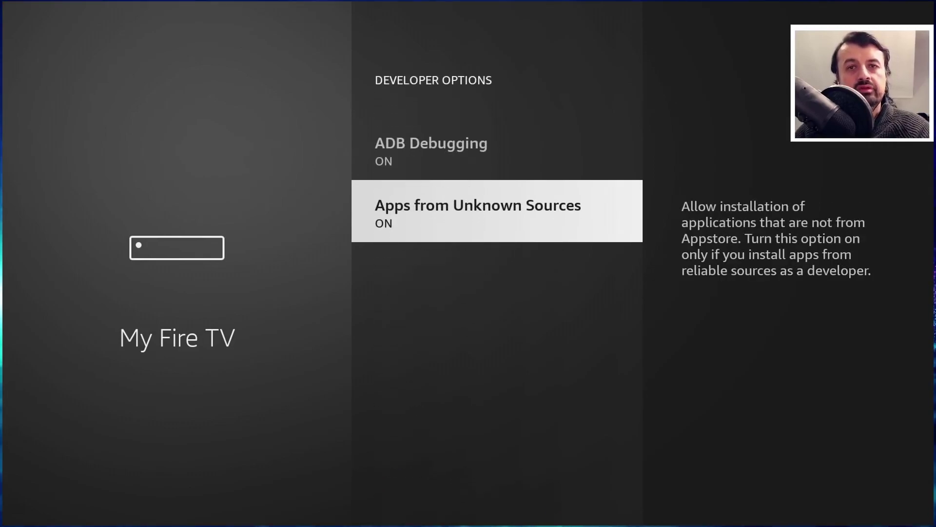
key(Up)
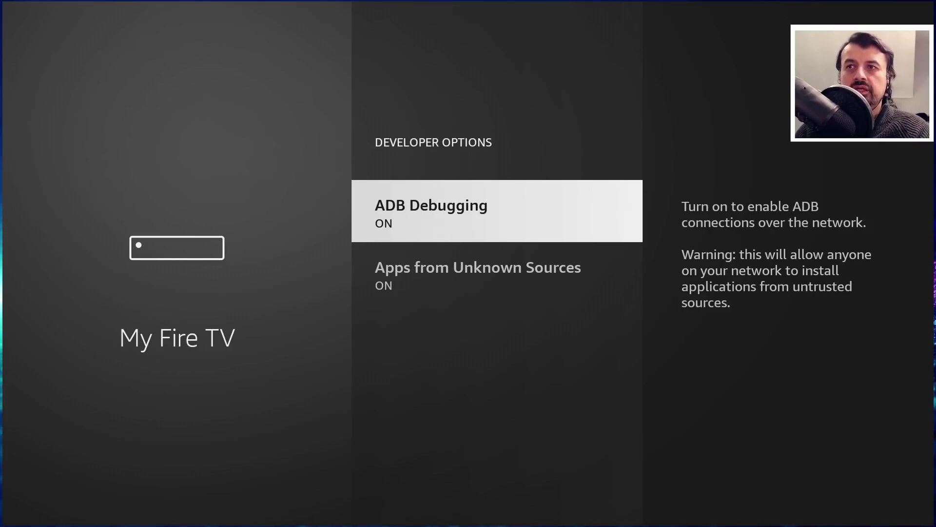
key(Home)
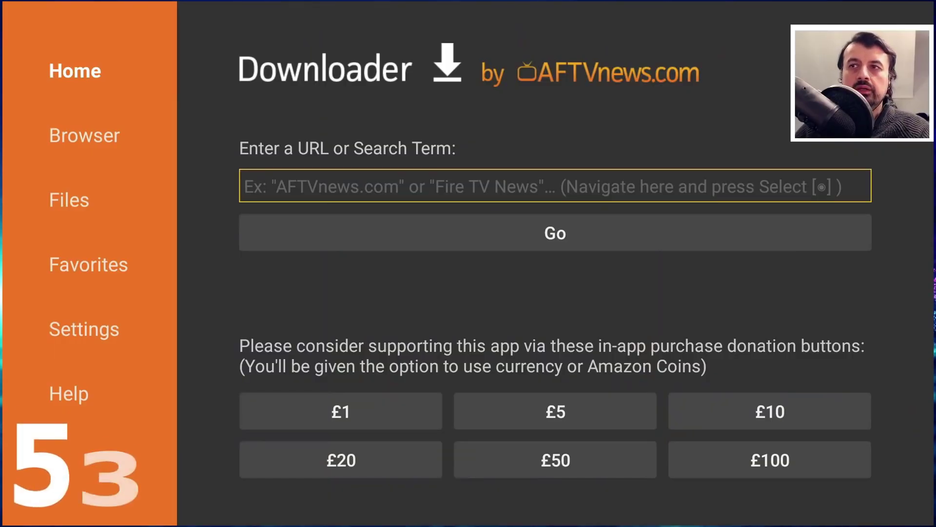
Step: Enter the first digits of the Downloader code in the URL field
key(Return)
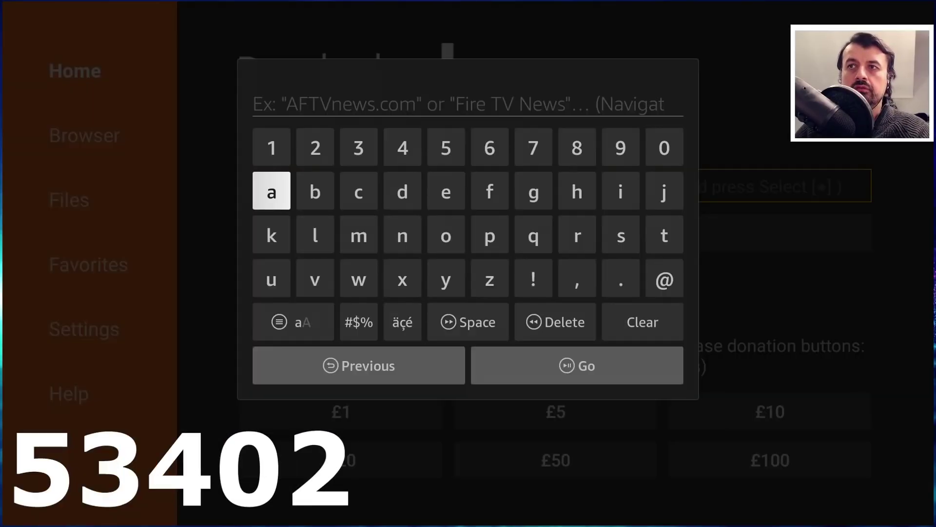
key(Right)
key(Right)
key(Right)
key(Up)
key(Right)
key(Return)
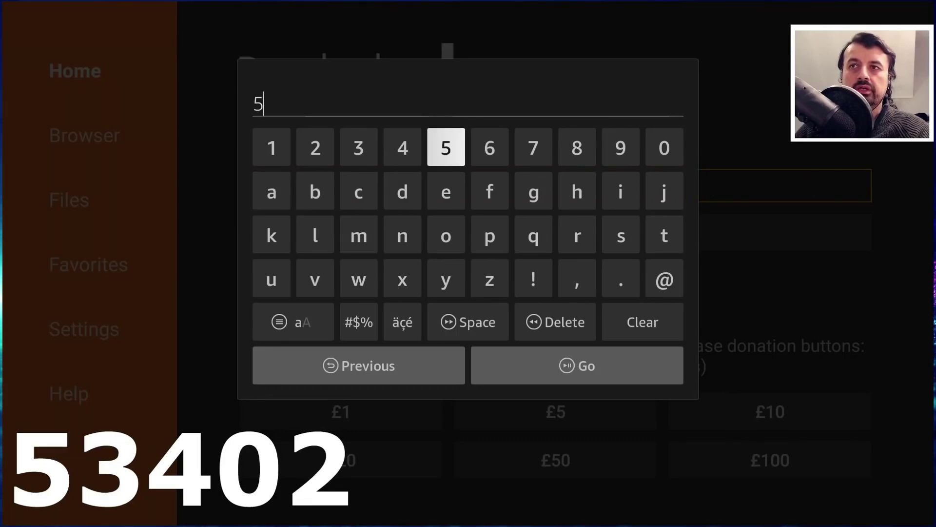
key(Left)
key(Left)
key(Return)
Step: Complete and submit code 53402 to load the TDUK Speed Toolbox 2021 page
key(Right)
key(Return)
key(Left)
key(Left)
key(Left)
key(Left)
key(Return)
key(Right)
key(Right)
key(Return)
key(Down)
key(Down)
key(Down)
key(Down)
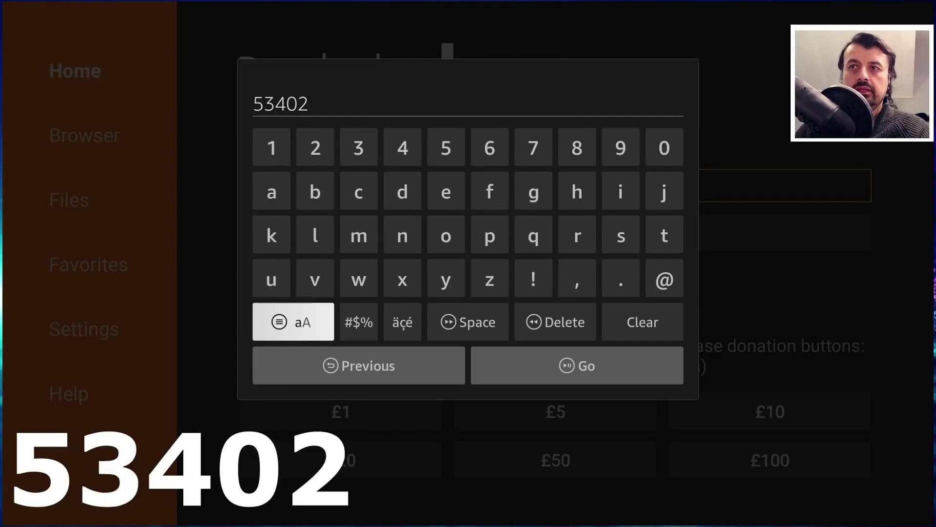
key(Down)
key(Right)
key(Return)
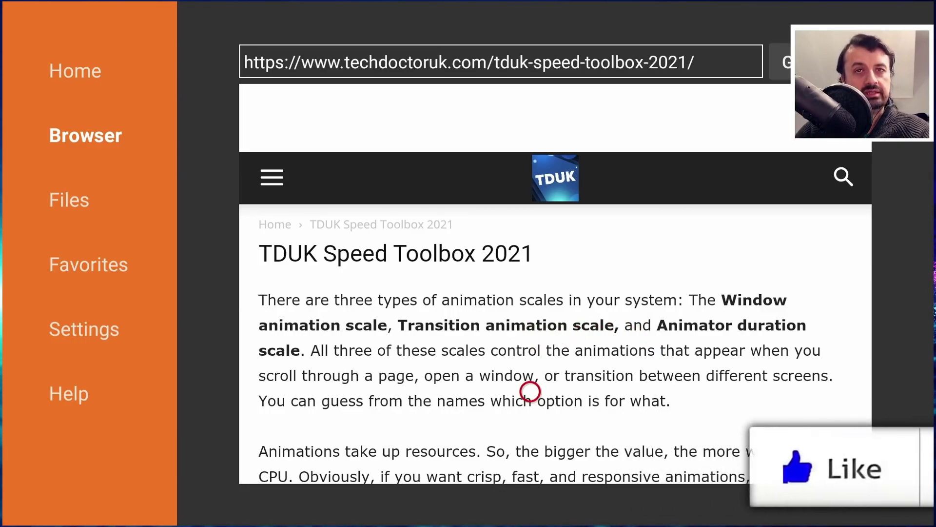
scroll(530, 459, down, 1)
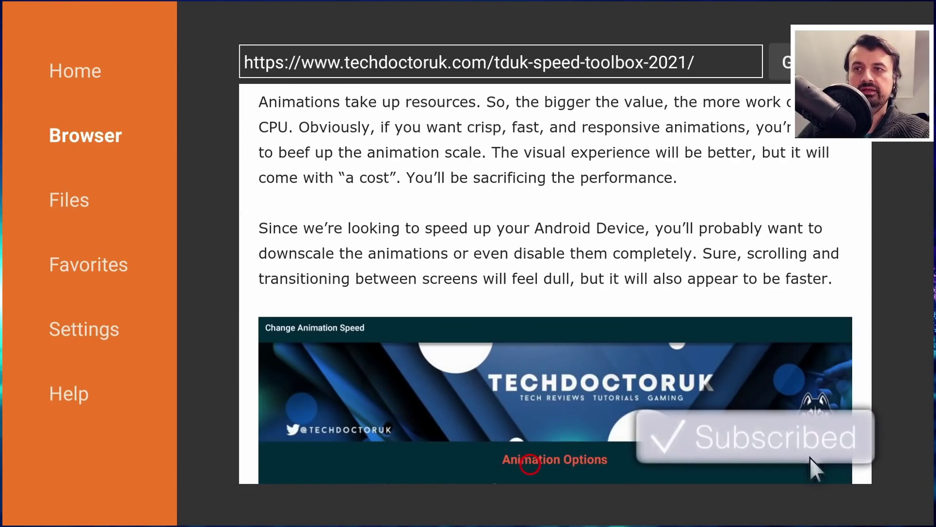
Step: Scroll to Software Needed and open the TDUK Speed toolbox download link
scroll(392, 464, down, 4)
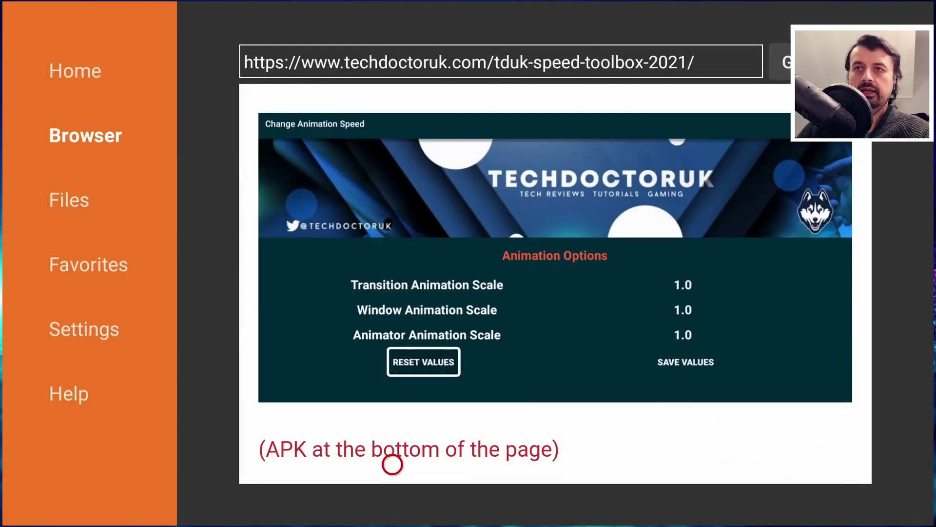
scroll(376, 464, down, 20)
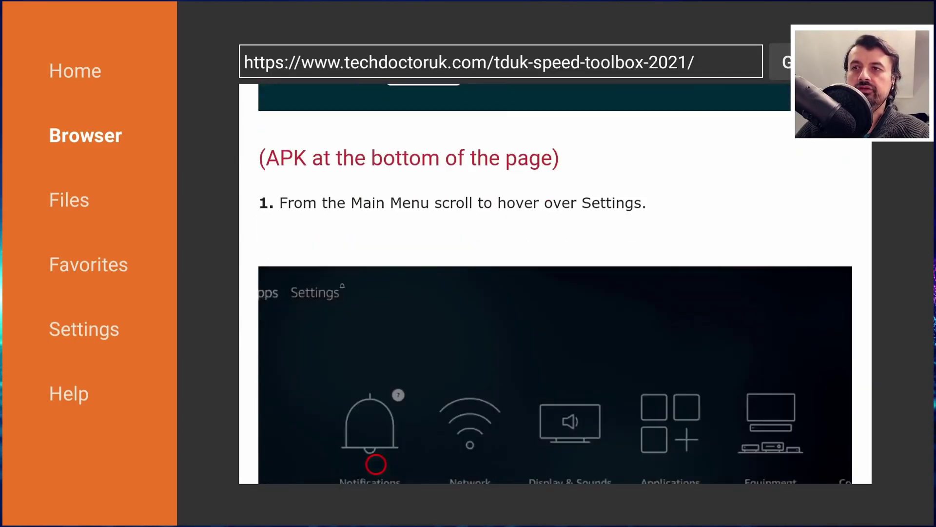
scroll(376, 464, down, 18)
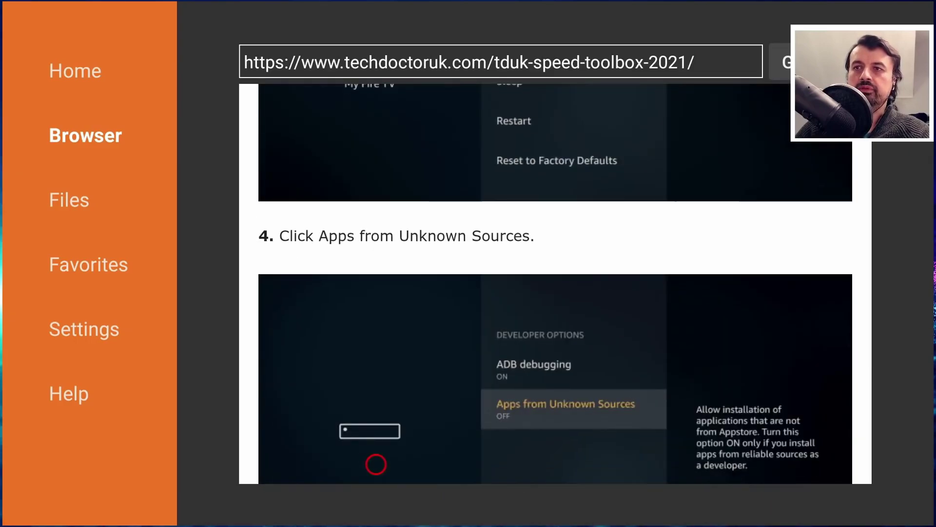
scroll(376, 464, down, 15)
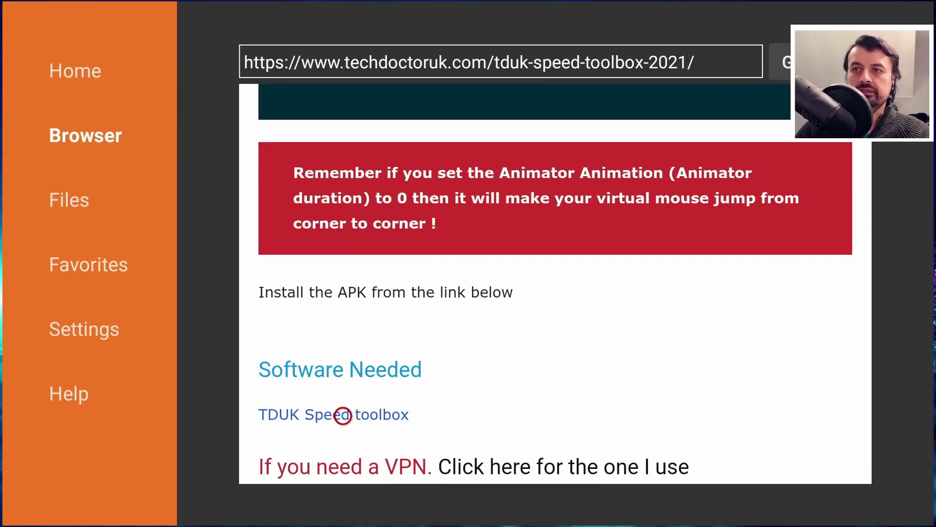
click(343, 415)
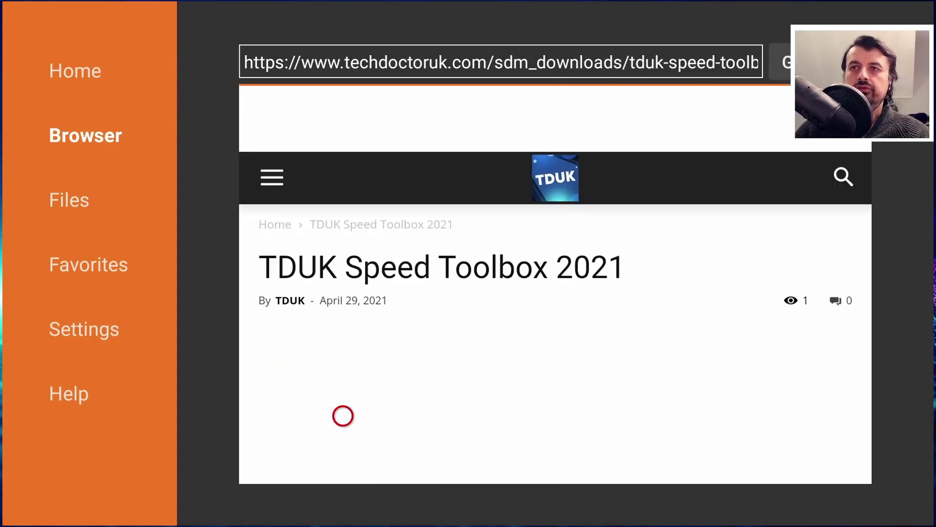
Step: Download and install TDUK Speed Toolbox, then launch it
scroll(343, 456, down, 7)
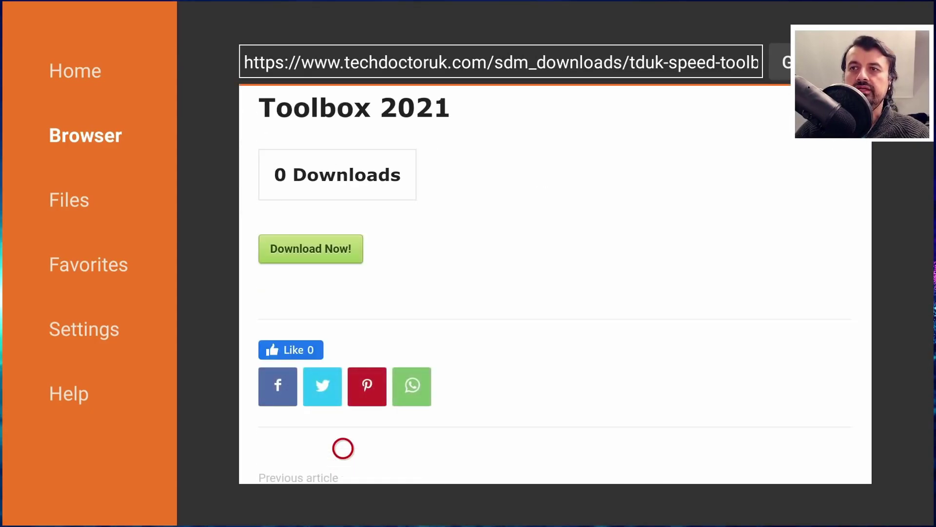
click(344, 255)
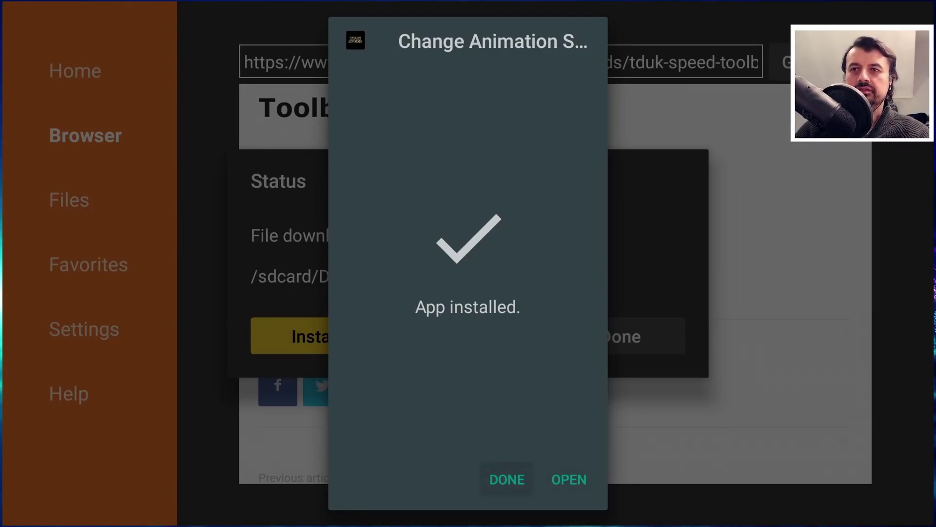
key(Return)
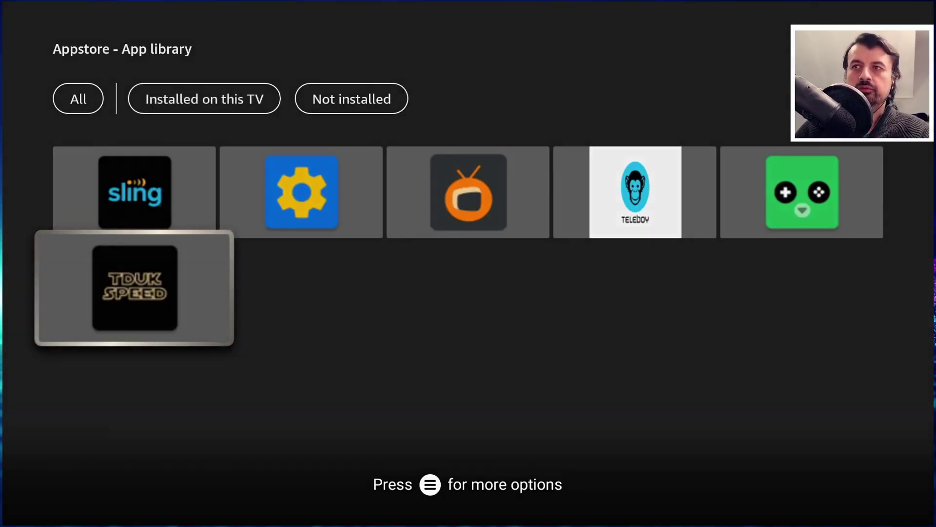
key(Return)
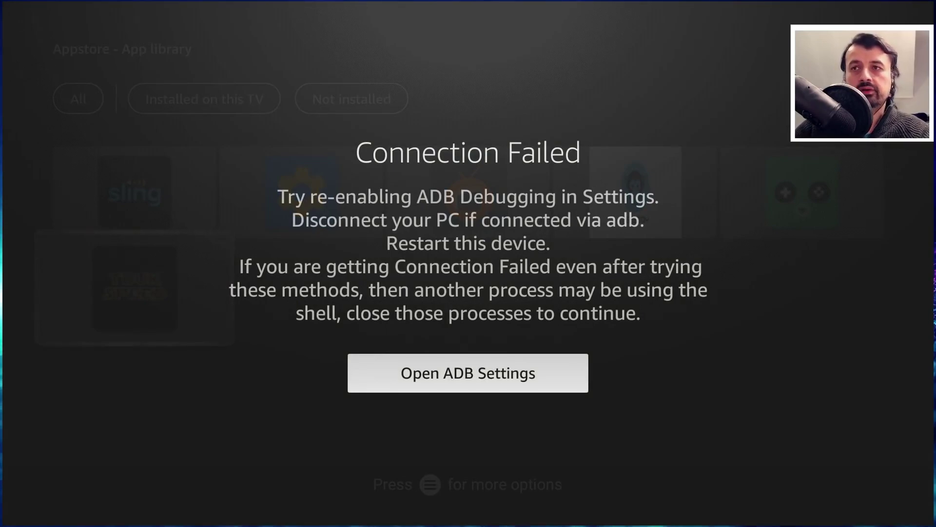
Step: From the Connection Failed error, toggle ADB Debugging back on in Developer Options and return to the app library
key(Return)
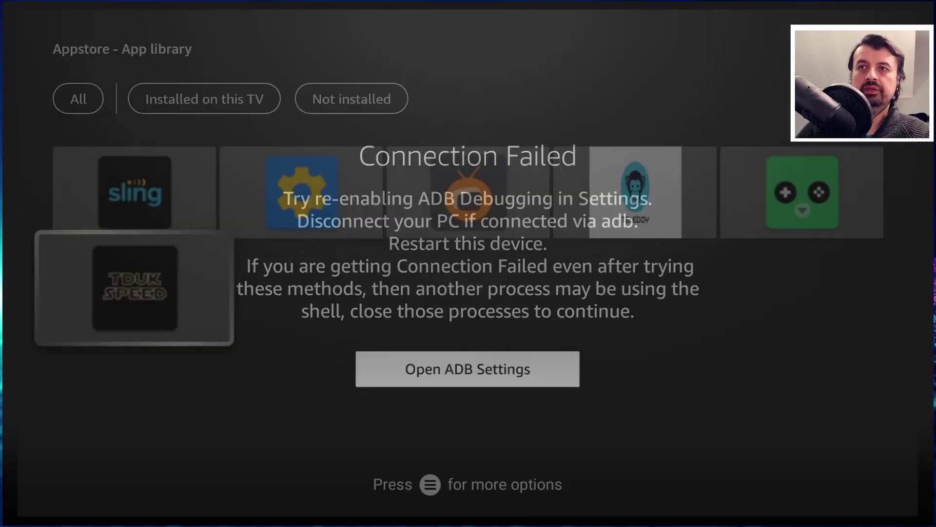
key(Down)
key(Return)
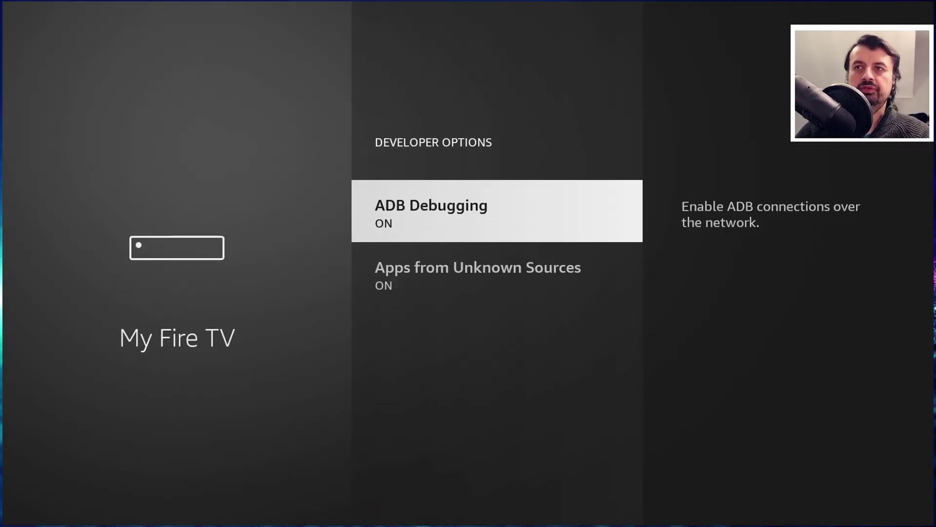
key(Return)
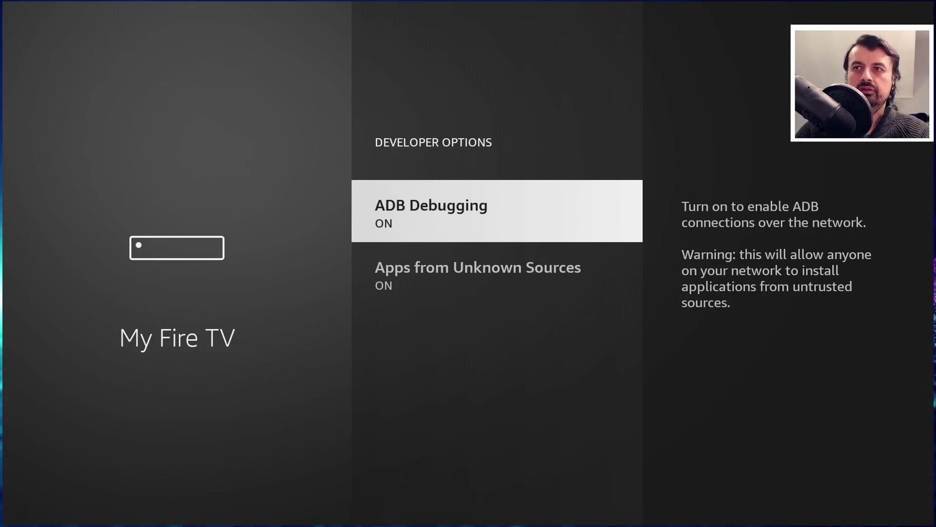
key(Escape)
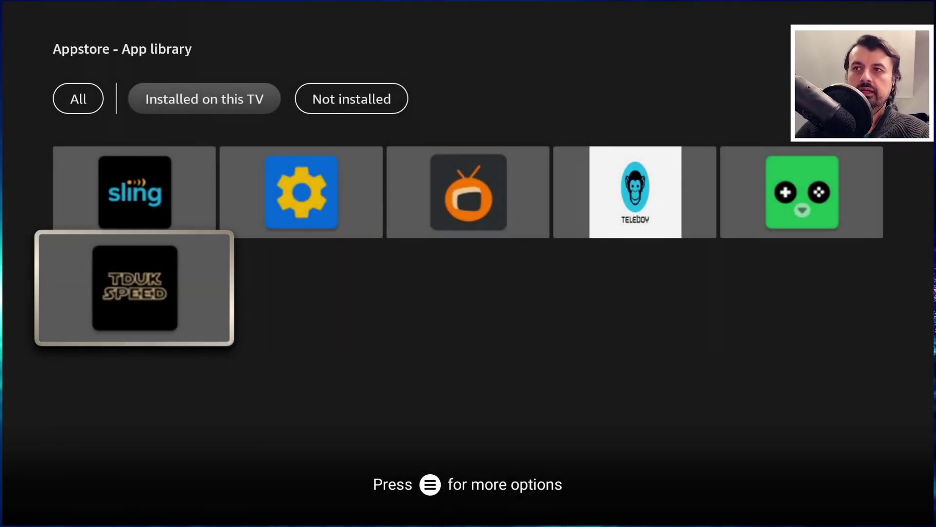
Step: Launch TDUK Speed and look through the transition, window and animator scale values
key(Return)
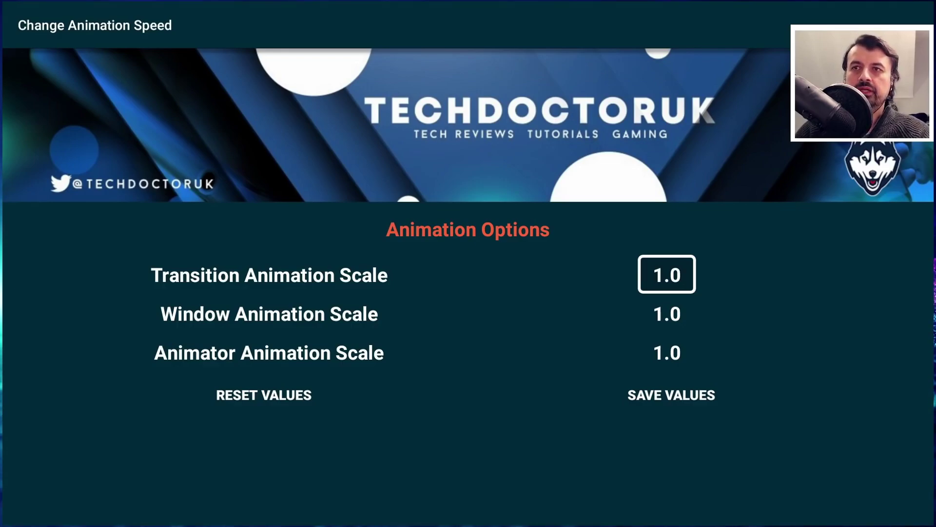
key(Down)
key(Down)
key(Up)
key(Up)
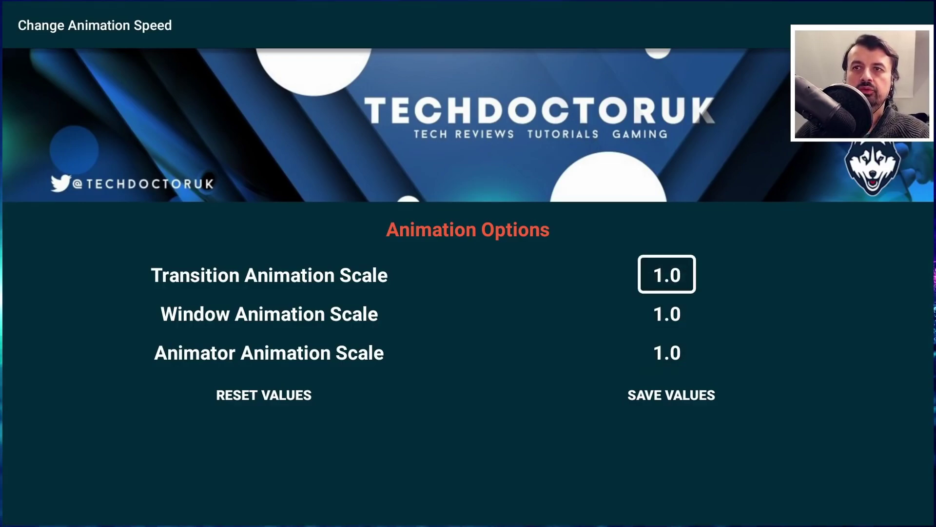
key(Down)
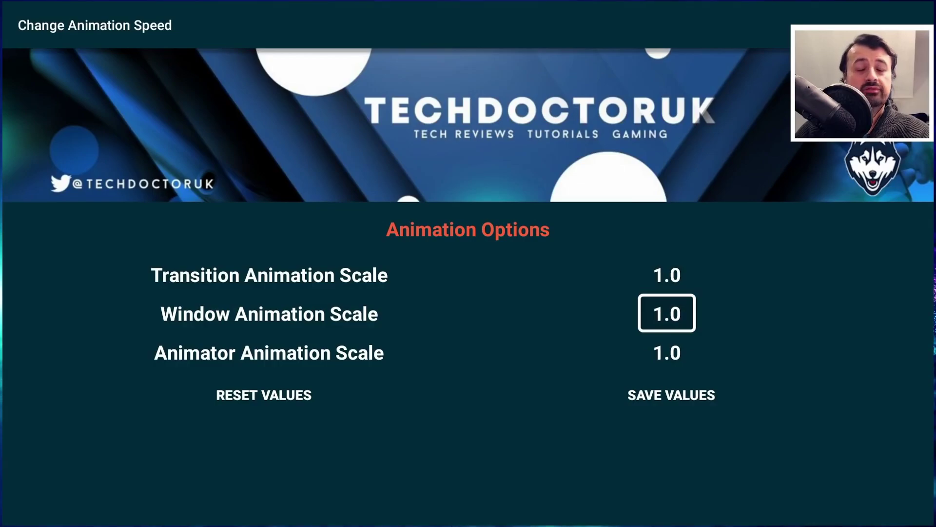
key(Down)
key(Down)
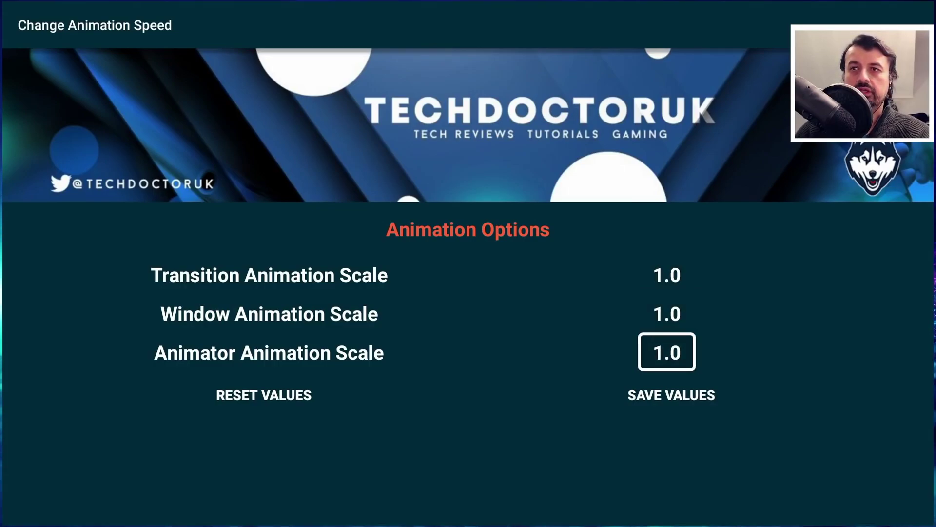
Step: Reset all three scales to the 1.0 defaults and save them
key(Return)
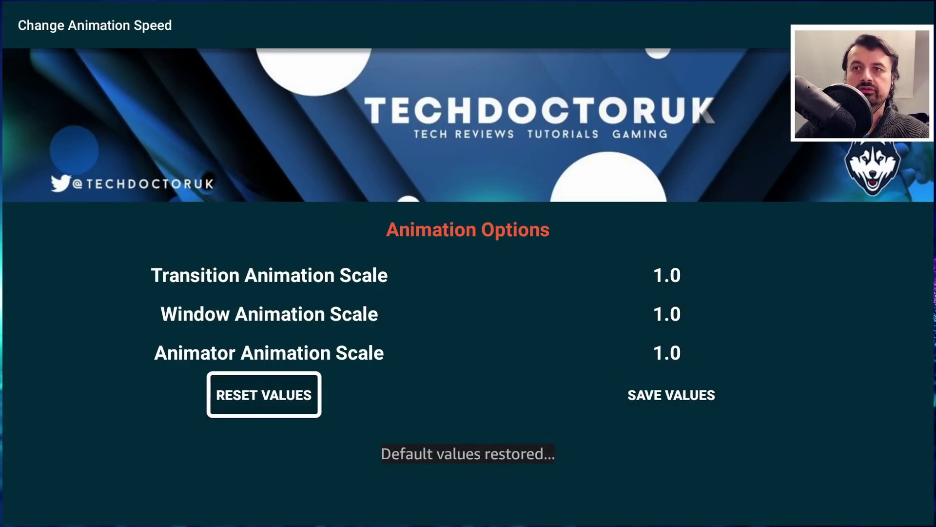
key(Right)
key(Return)
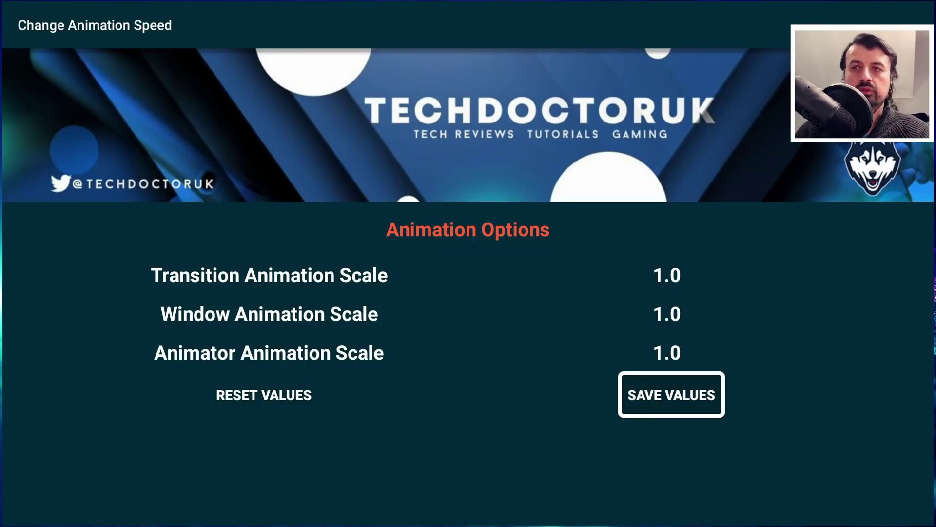
key(Up)
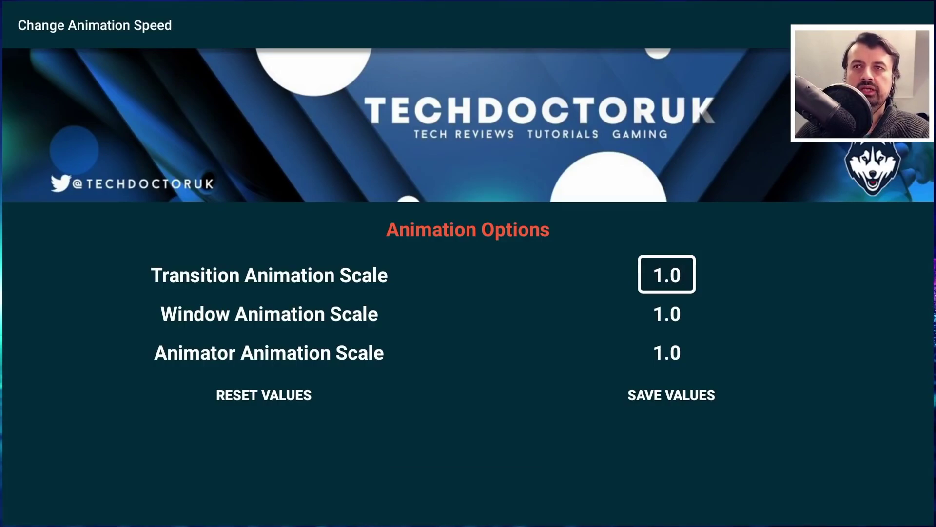
key(Return)
Step: Set Transition and Window Animation Scale to 5.0
key(Down)
key(Down)
key(Down)
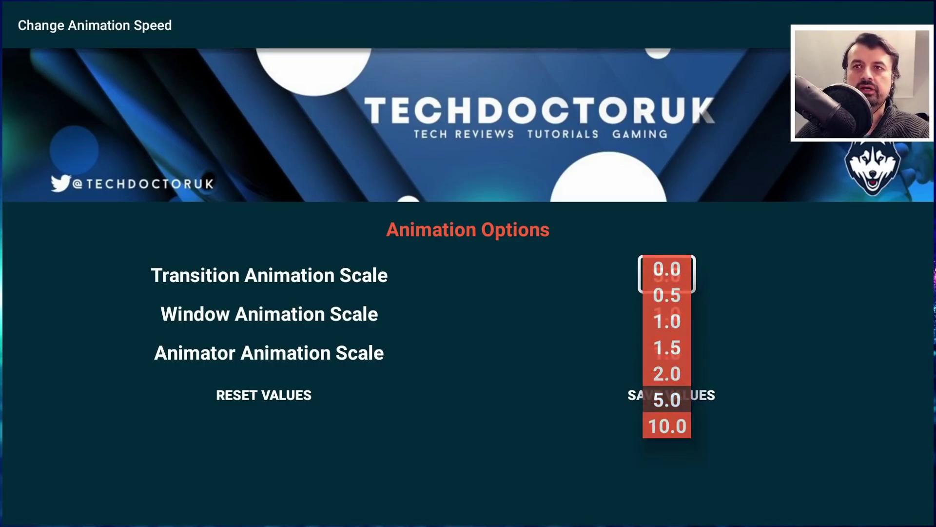
key(Return)
key(Down)
key(Return)
key(Down)
key(Down)
key(Down)
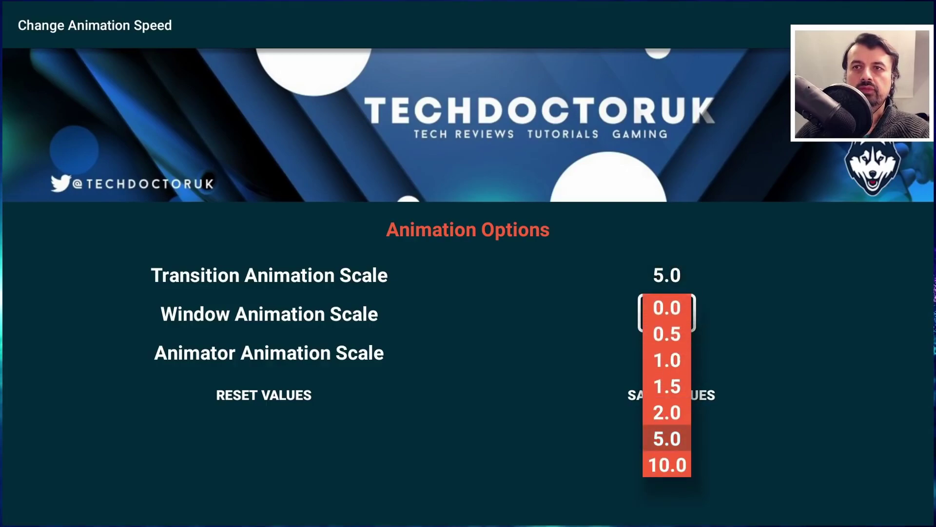
key(Return)
Step: Set Animator Animation Scale to 5.0, save, and return to the home screen
key(Down)
key(Return)
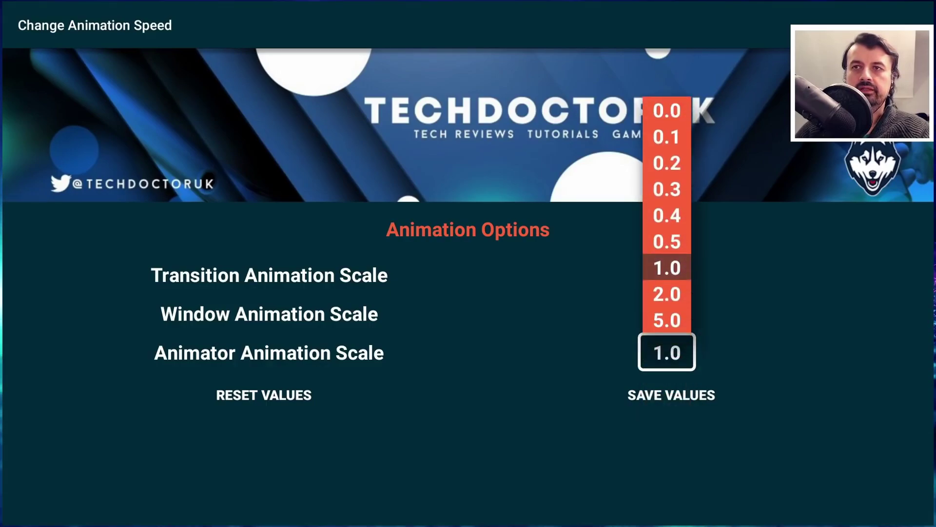
key(Down)
key(Down)
key(Return)
key(Down)
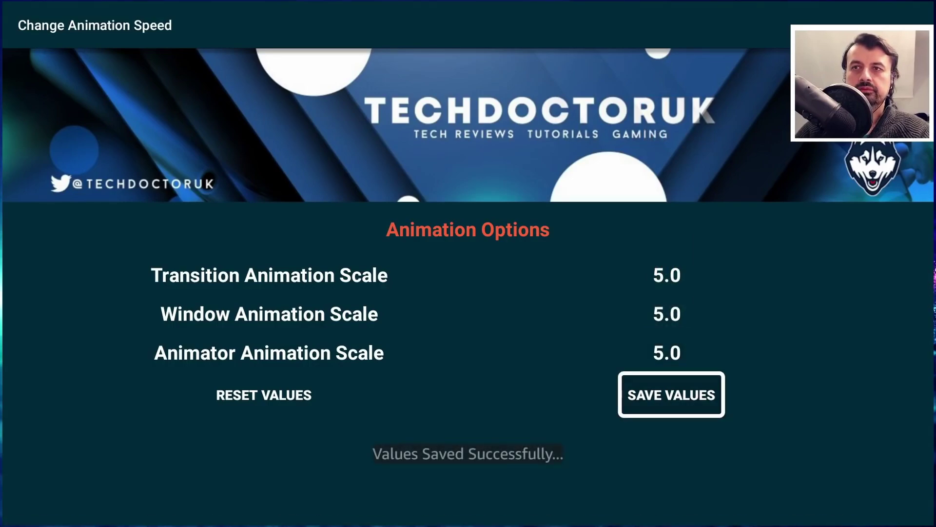
key(Home)
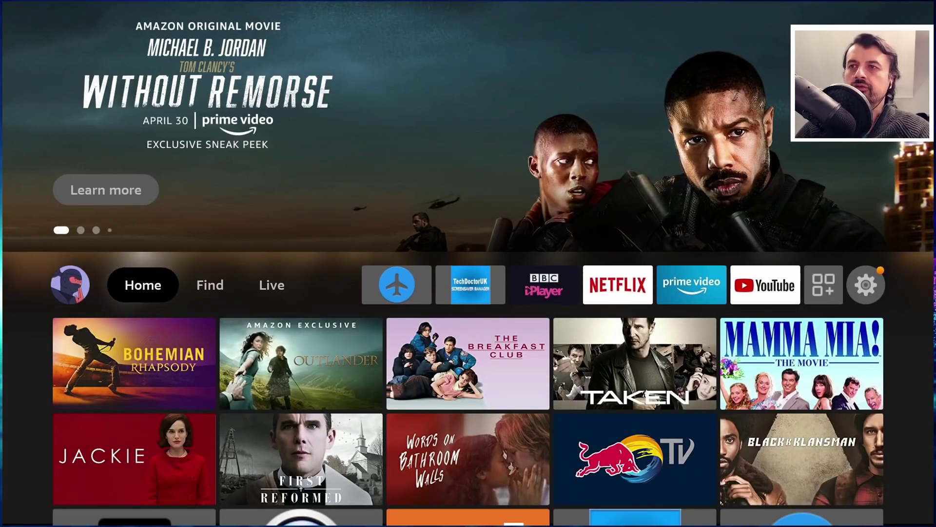
Step: Browse the Home and Find sections at the slowed 5.0 animation speed
key(Down)
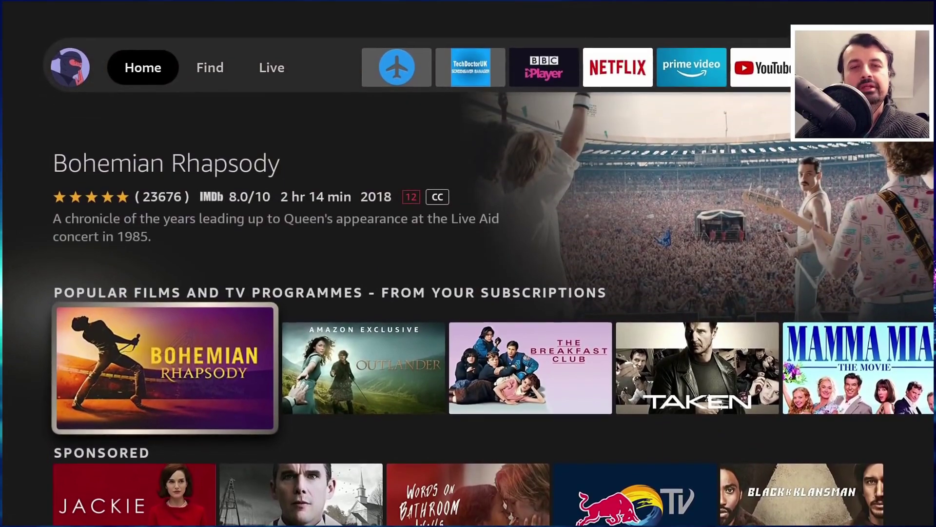
key(Up)
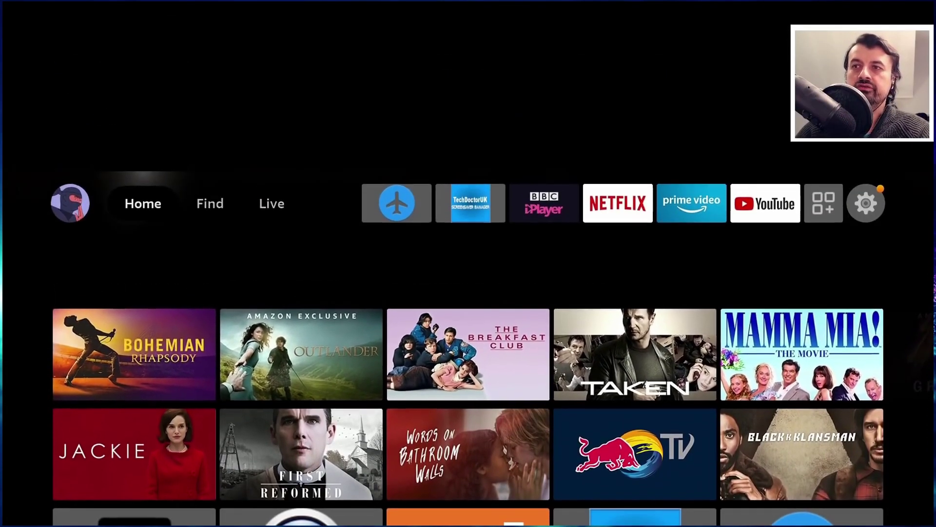
key(Right)
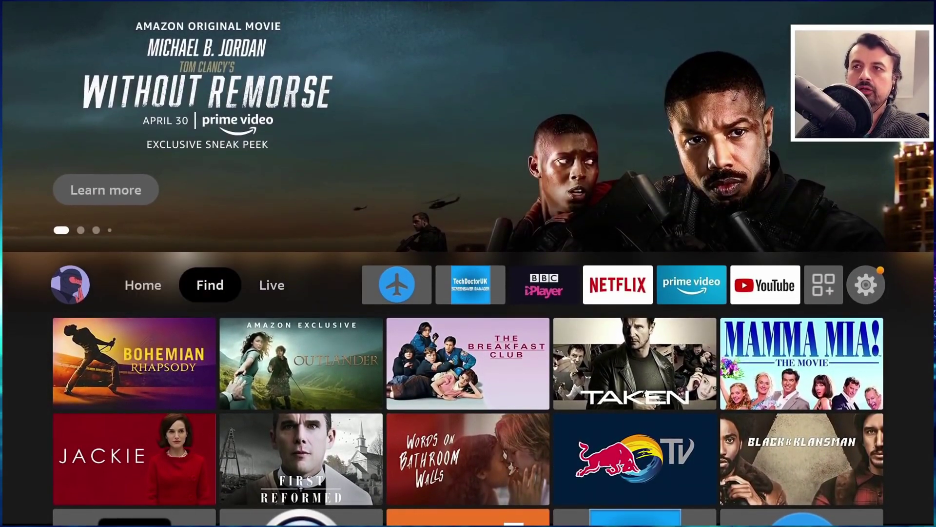
key(Right)
key(Right)
key(Right)
key(Right)
key(Right)
key(Right)
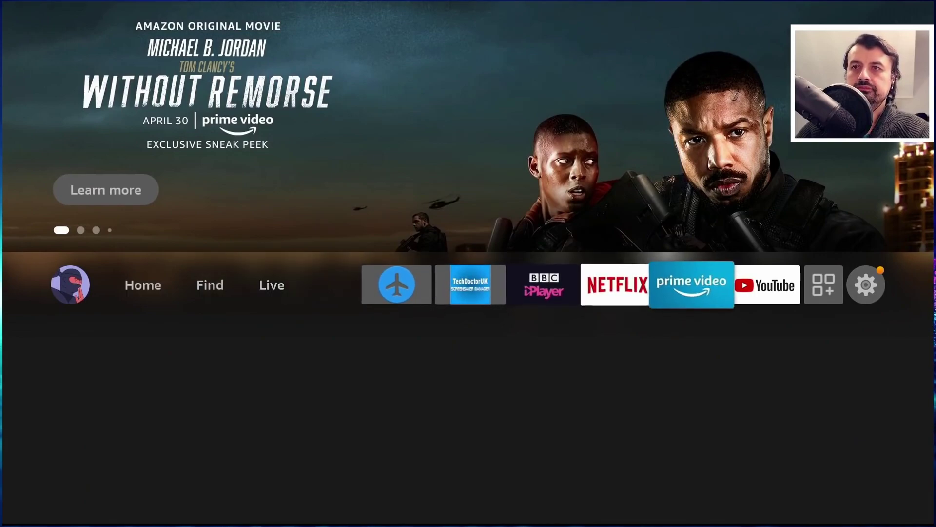
key(Left)
key(Left)
key(Left)
key(Left)
key(Left)
key(Left)
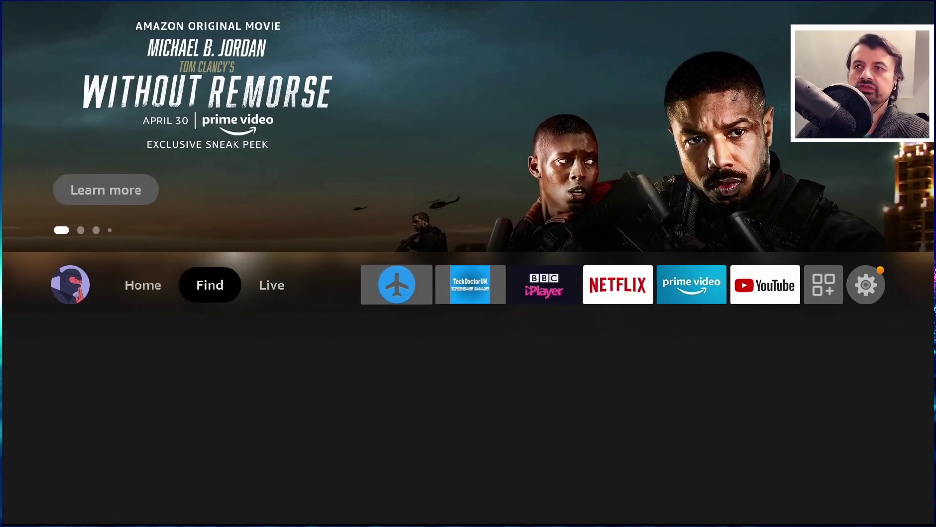
key(Left)
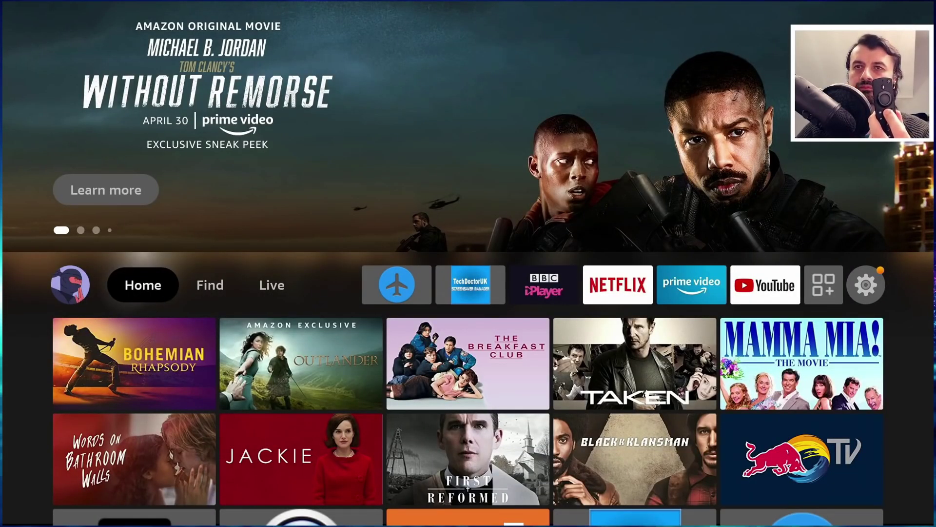
Step: Open and close the quick actions overlay and the Who's Watching profile page
key(Home)
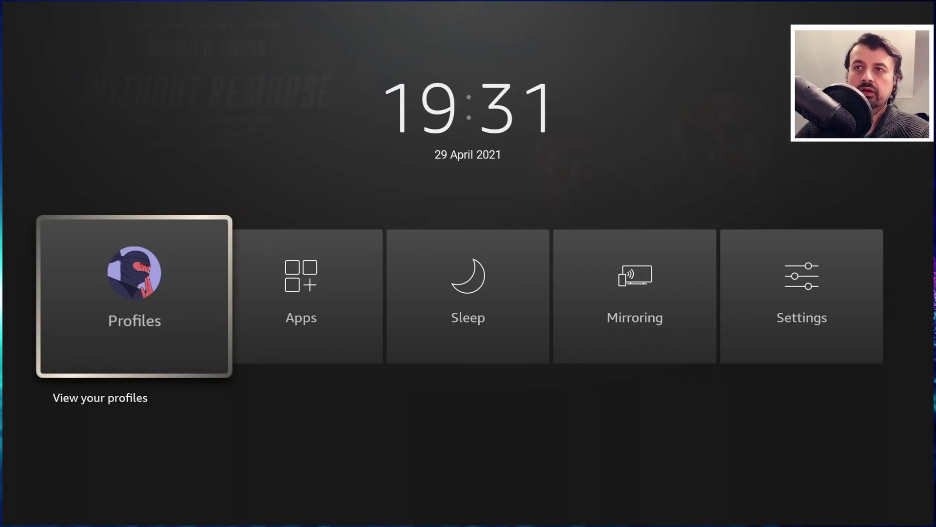
key(Escape)
key(Left)
key(Left)
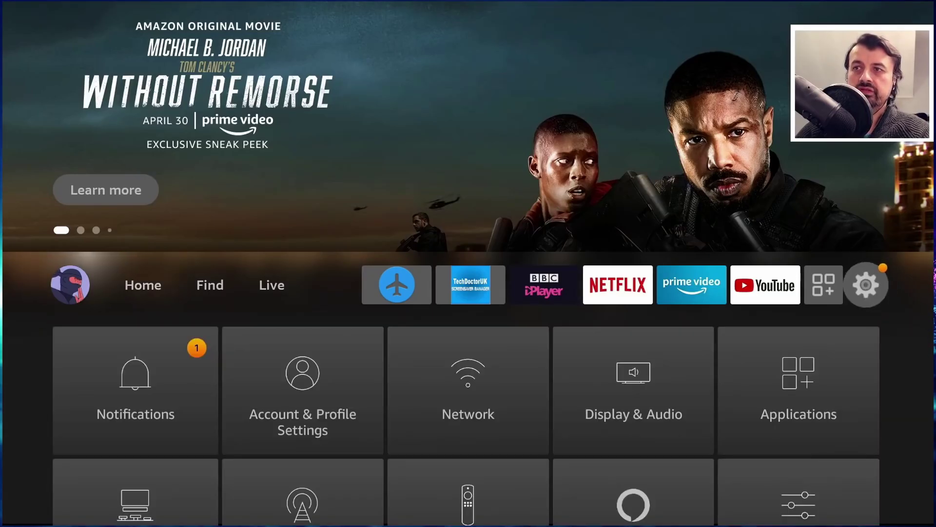
key(Right)
key(Return)
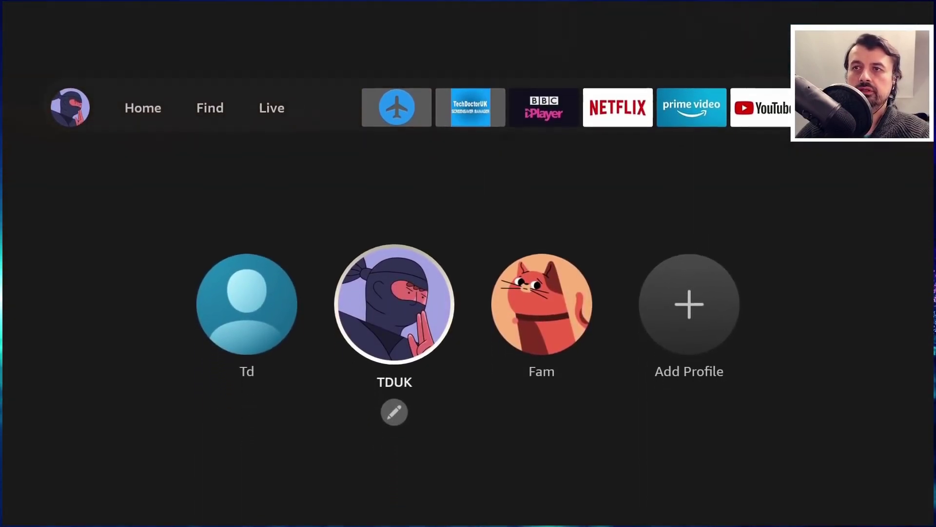
key(Escape)
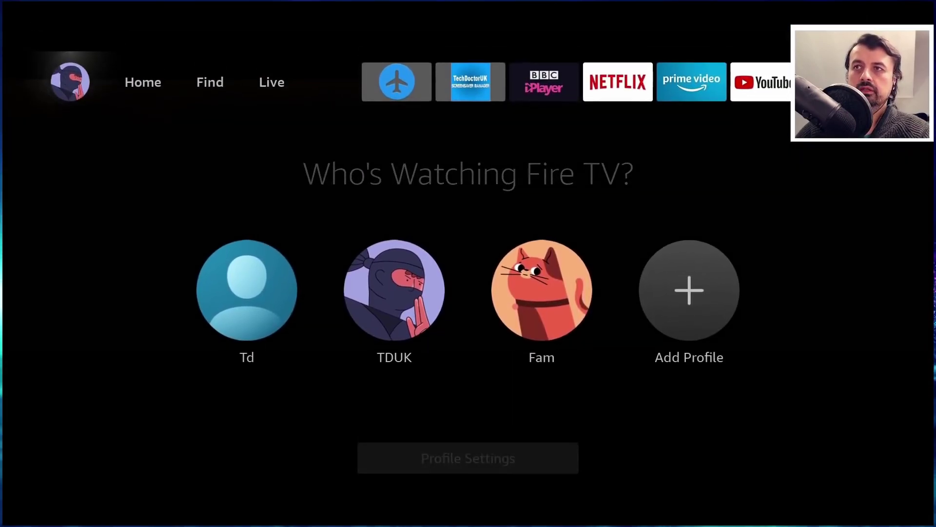
Step: Go down to Recently Used Apps and highlight Downloader
key(Right)
key(Right)
key(Right)
key(Right)
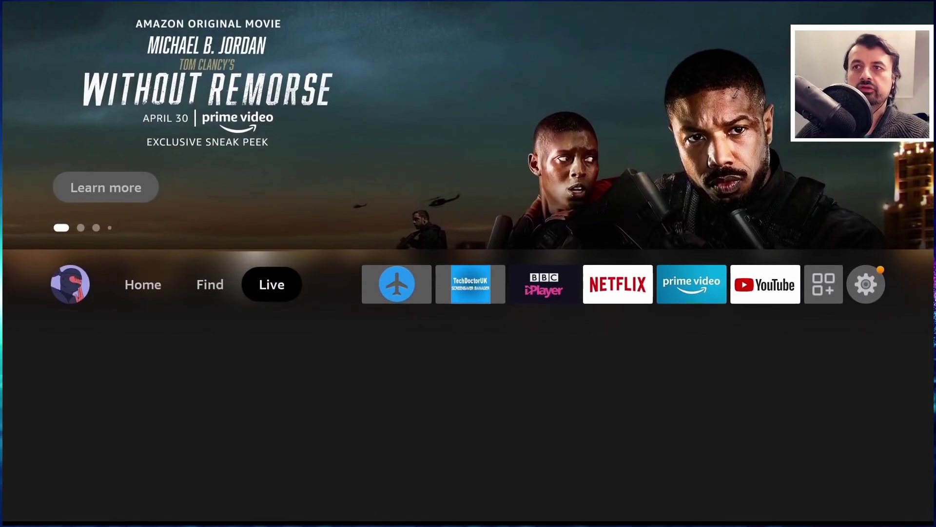
key(Left)
key(Left)
key(Left)
key(Left)
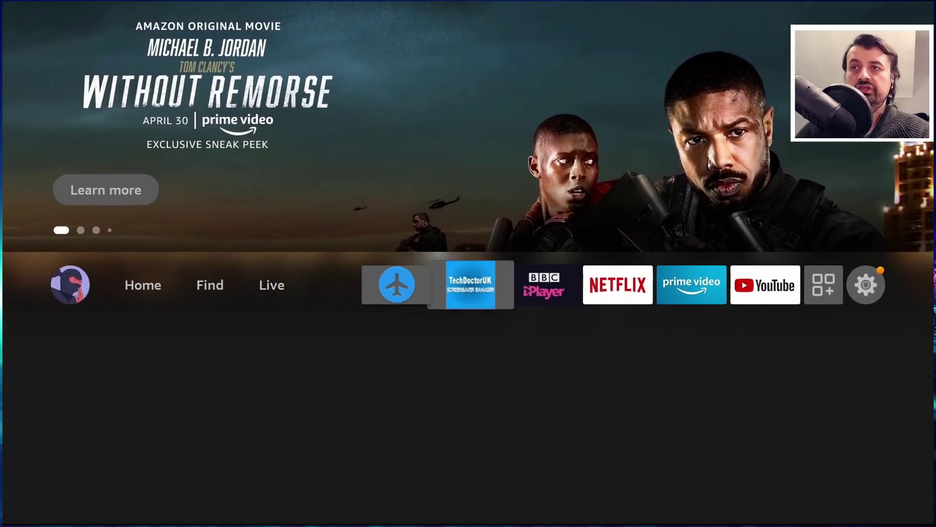
key(Down)
key(Down)
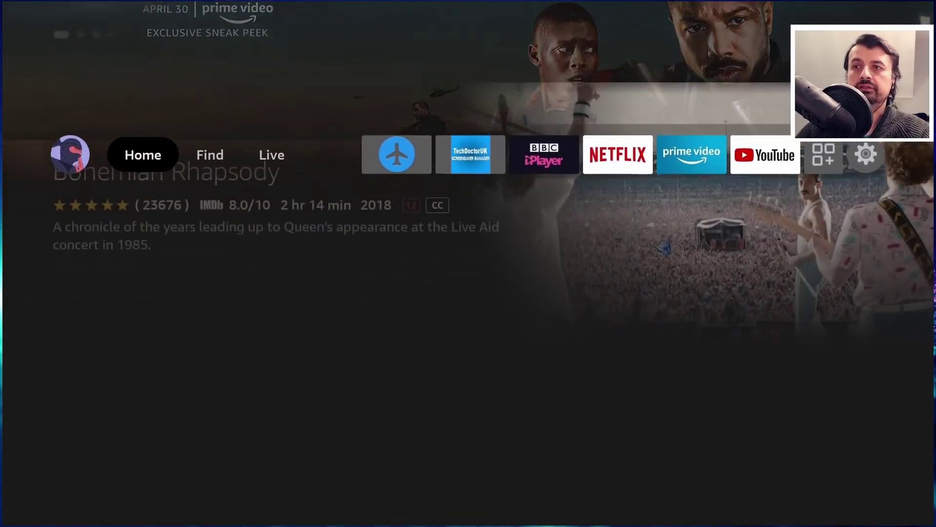
key(Down)
key(Right)
key(Right)
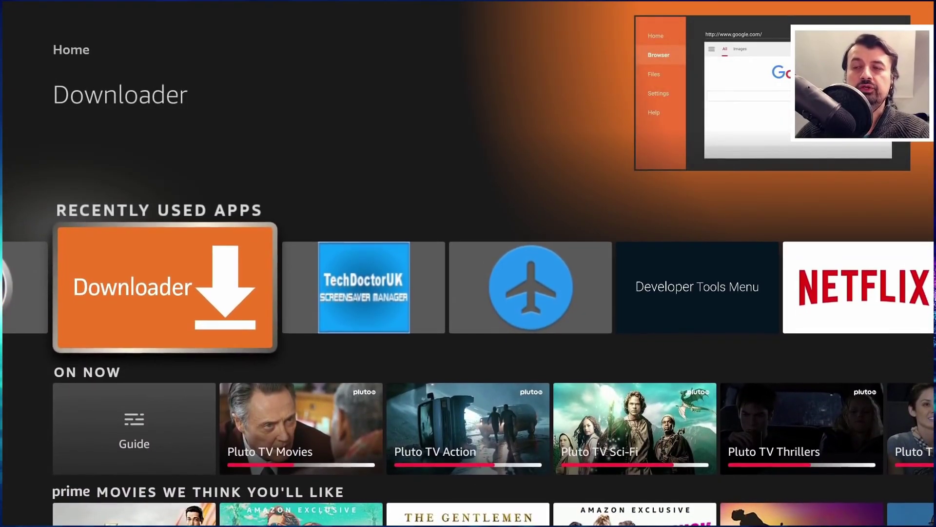
Step: Launch Downloader to reach the TDUK speed tool and set Transition Animation Scale to 0.0
key(Return)
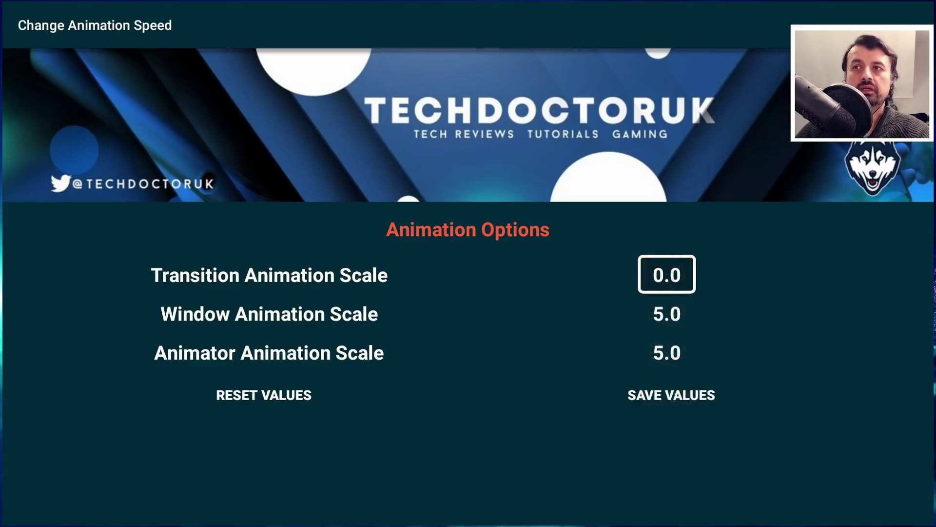
Step: Set Window Animation Scale to 0.0
key(Down)
key(Return)
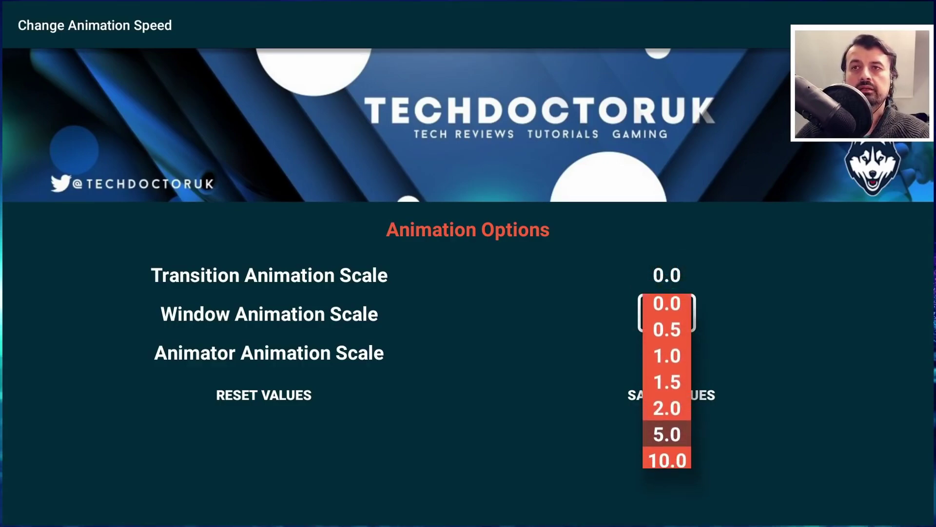
key(Up)
key(Up)
key(Up)
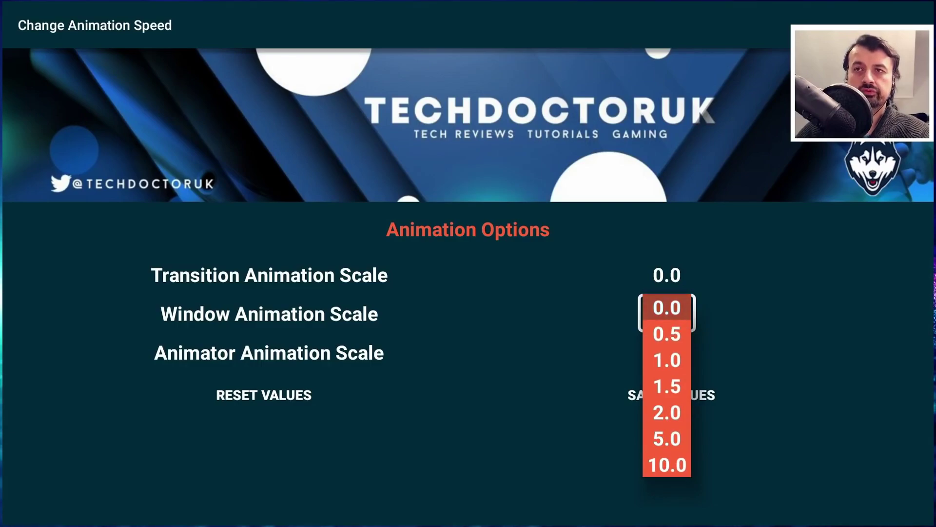
key(Return)
Step: Set Animator Animation Scale to 0.0 and save all three animation values
key(Down)
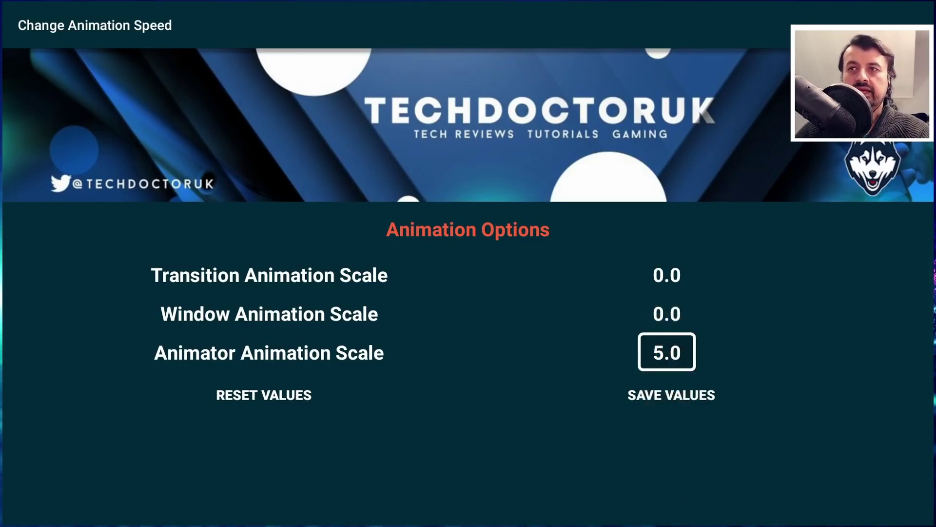
key(Return)
key(Up)
key(Up)
key(Up)
key(Up)
key(Up)
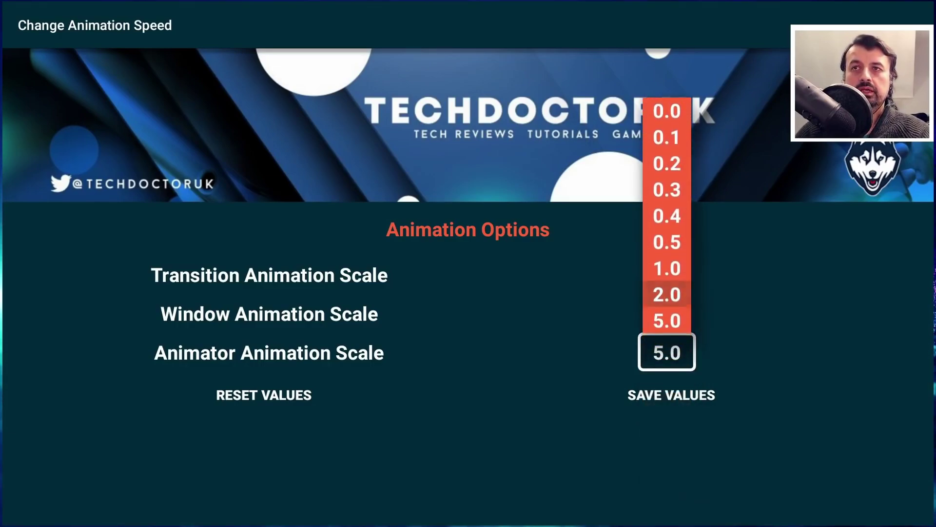
key(Up)
key(Up)
key(Up)
key(Return)
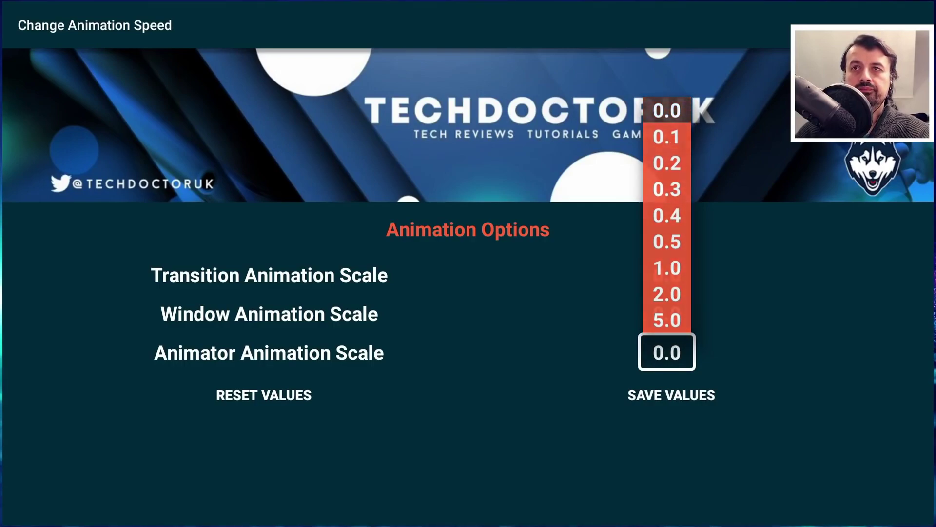
key(Down)
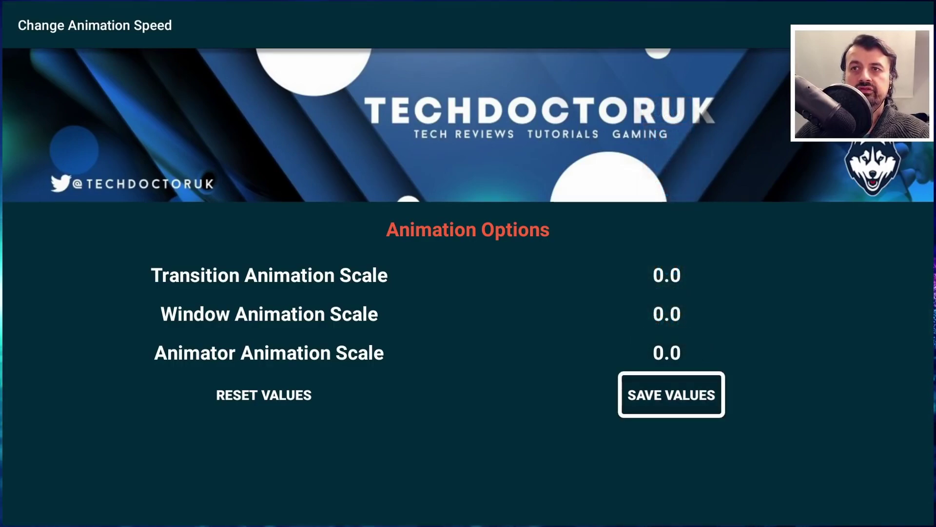
key(Return)
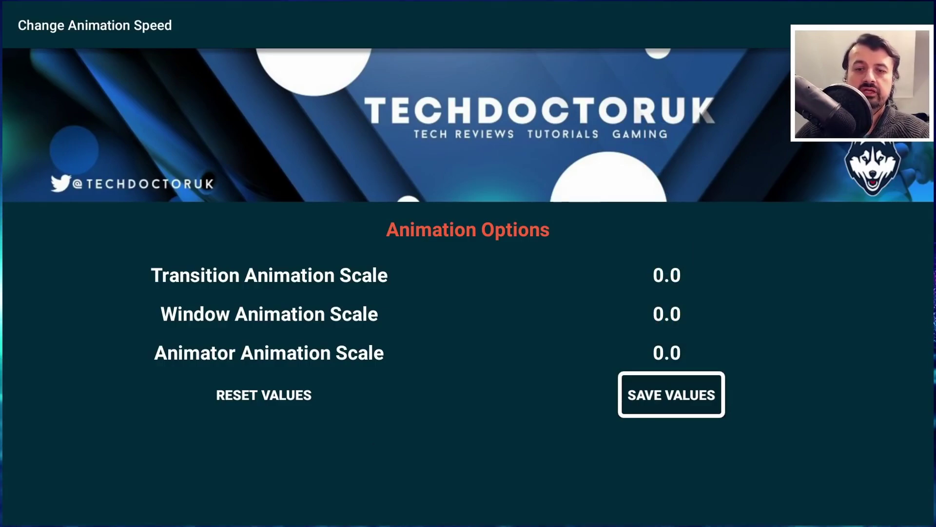
Step: Return to the Fire TV home screen and browse the banner, Sponsored row and top app row
key(Home)
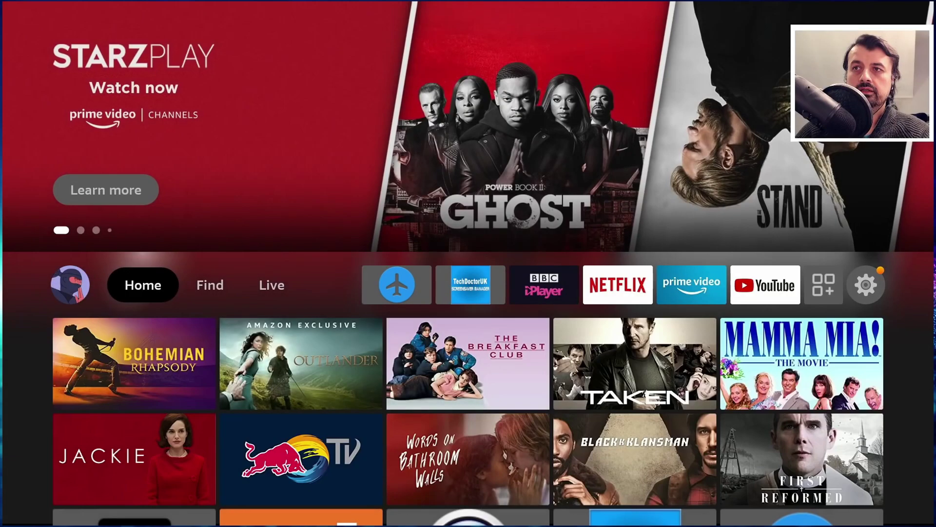
key(Down)
key(Up)
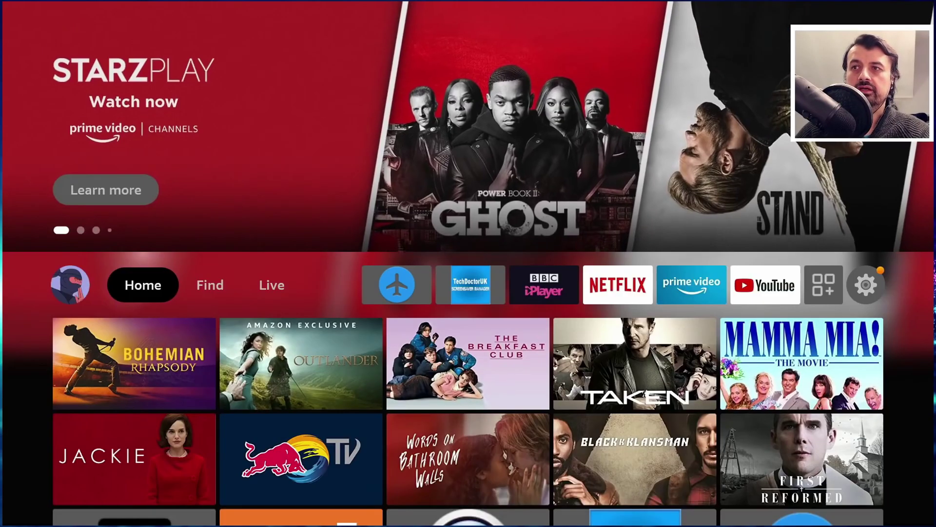
key(Down)
key(Down)
key(Up)
key(Up)
key(Down)
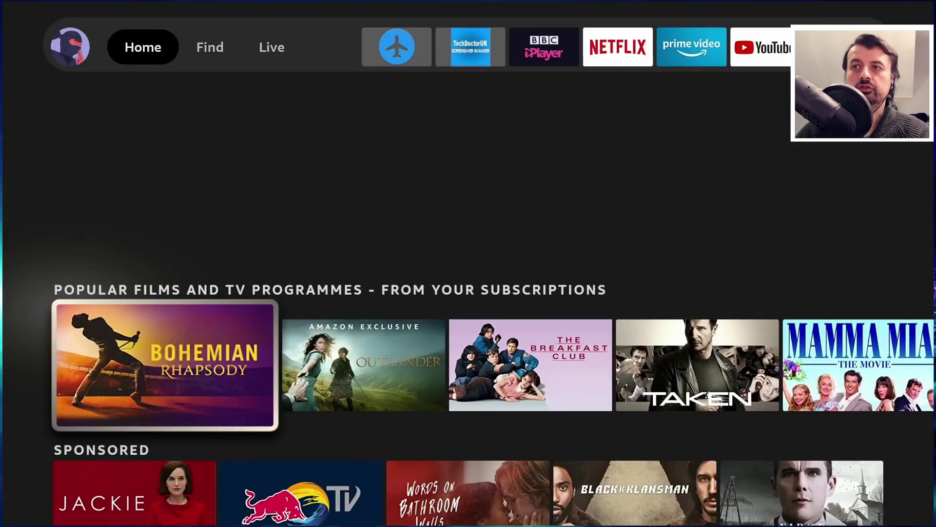
key(Up)
key(Right)
key(Right)
key(Right)
key(Right)
key(Right)
key(Right)
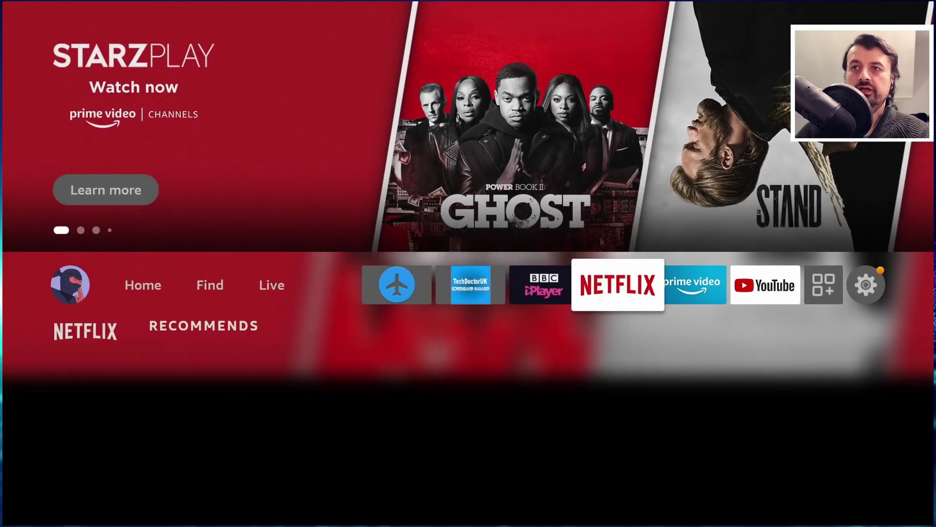
key(Left)
key(Left)
key(Left)
key(Right)
key(Right)
key(Right)
key(Right)
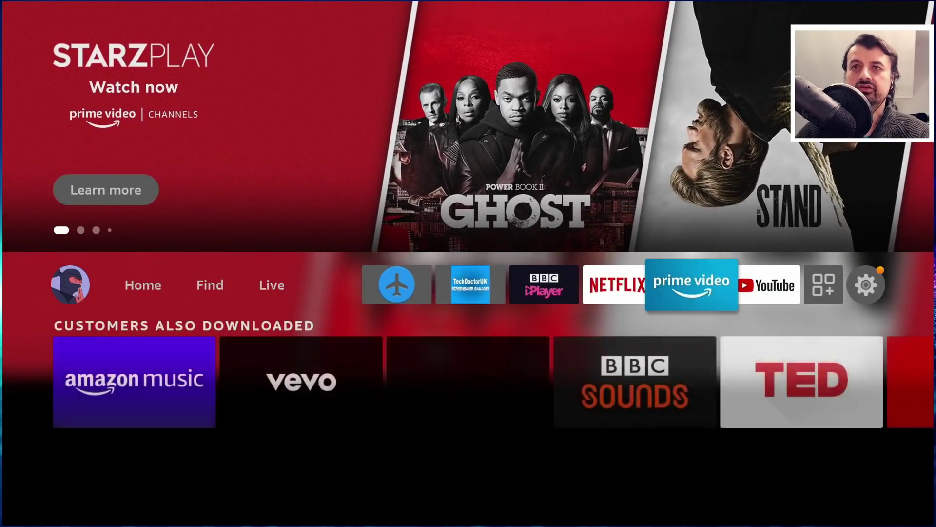
key(Left)
key(Left)
key(Left)
key(Left)
key(Left)
key(Left)
key(Left)
Step: Browse the Sponsored, On Now and Popular Films rows, ending back at the Sponsored row
key(Down)
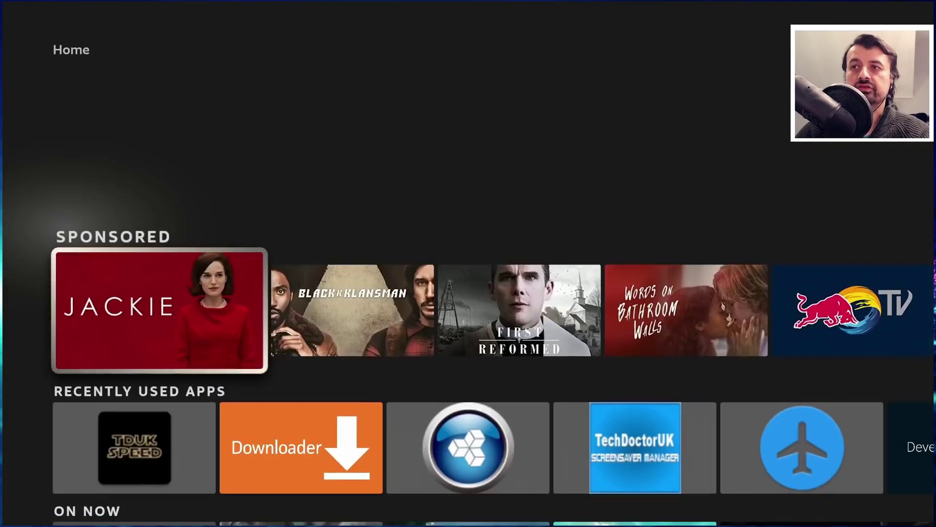
key(Down)
key(Down)
key(Down)
key(Up)
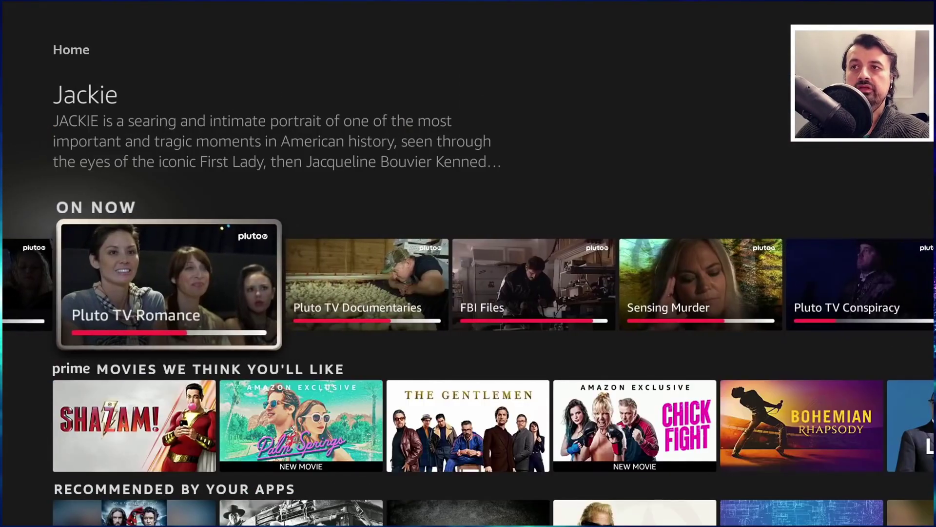
key(Up)
key(Up)
key(Right)
key(Right)
key(Right)
key(Right)
key(Up)
key(Up)
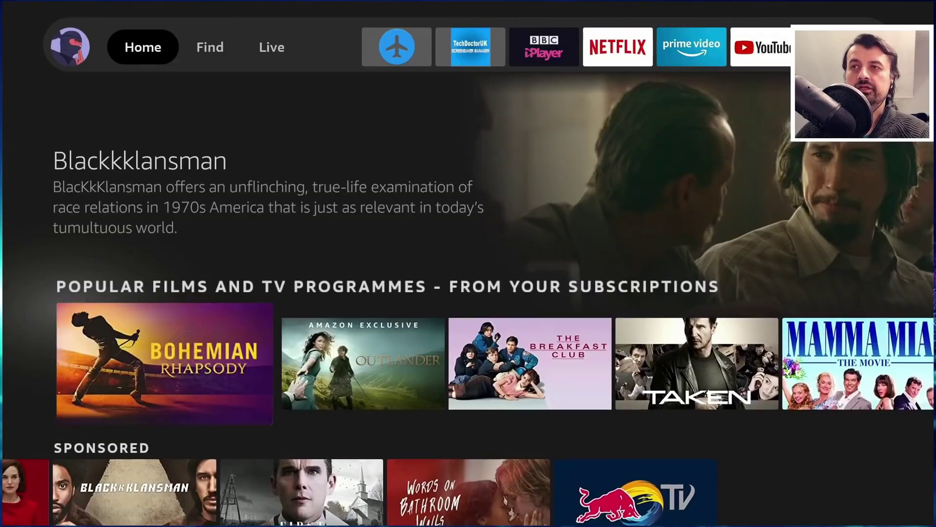
key(Down)
key(Down)
key(Down)
key(Down)
key(Up)
key(Right)
key(Right)
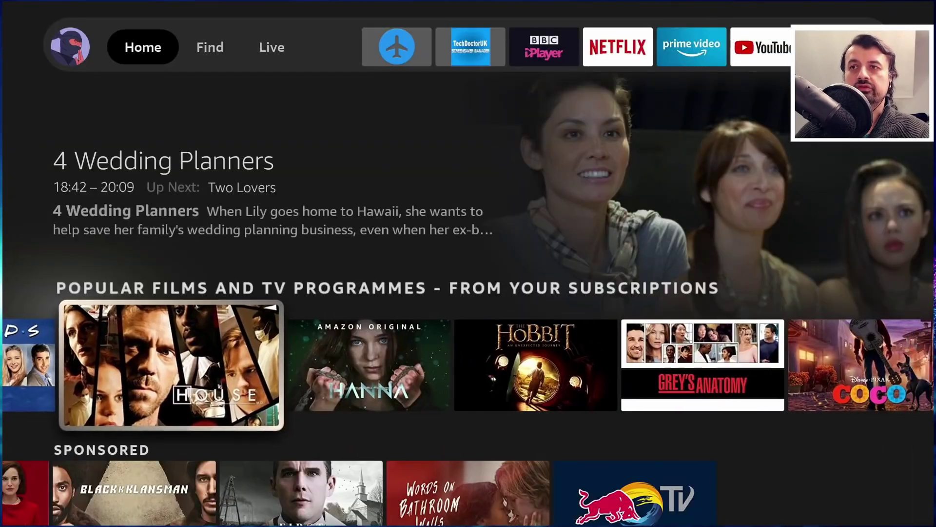
key(Left)
key(Left)
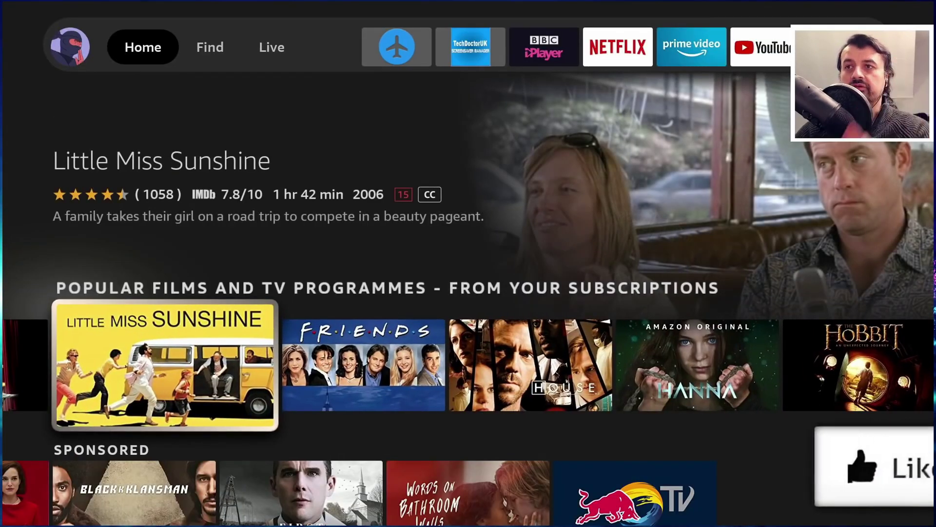
key(Left)
key(Left)
key(Left)
key(Left)
key(Left)
key(Left)
key(Left)
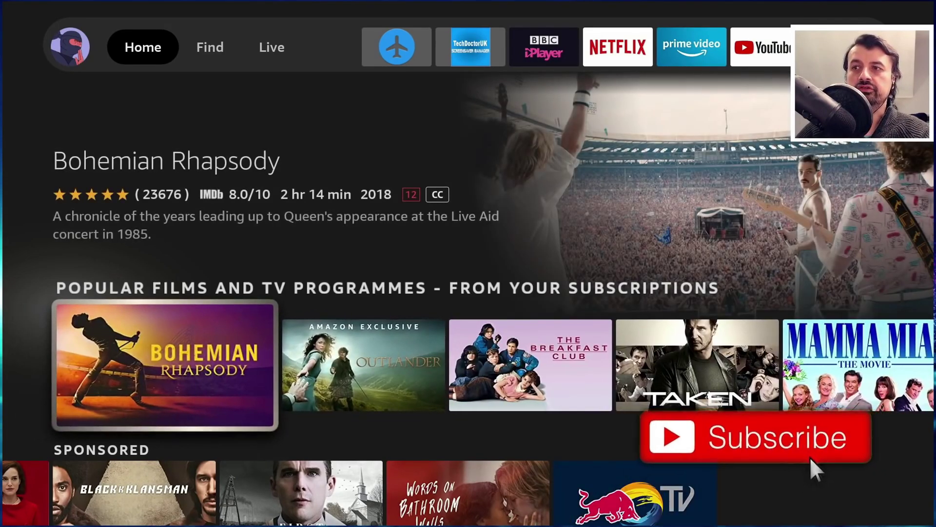
key(Down)
key(Down)
Step: Open Downloader from Recently Used Apps and scroll through the AFTVnews page
key(Right)
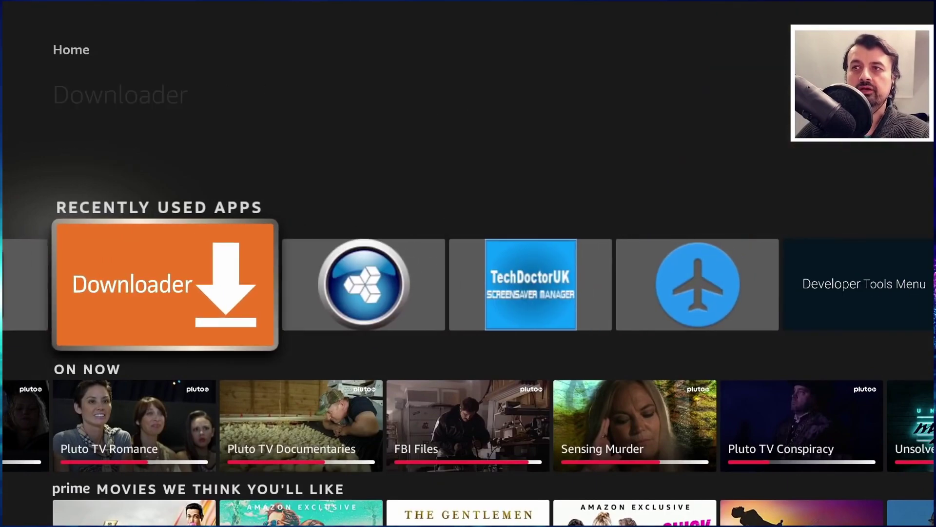
key(Return)
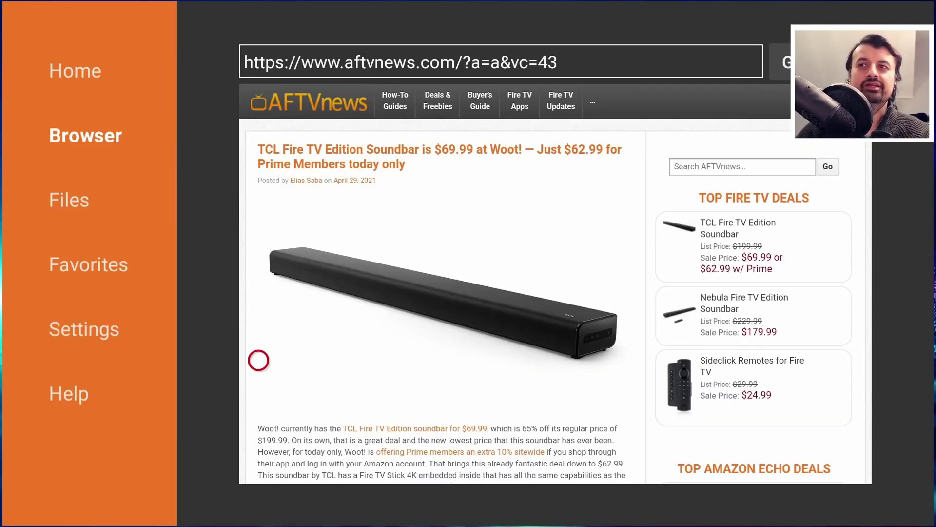
scroll(257, 464, down, 10)
scroll(850, 464, up, 10)
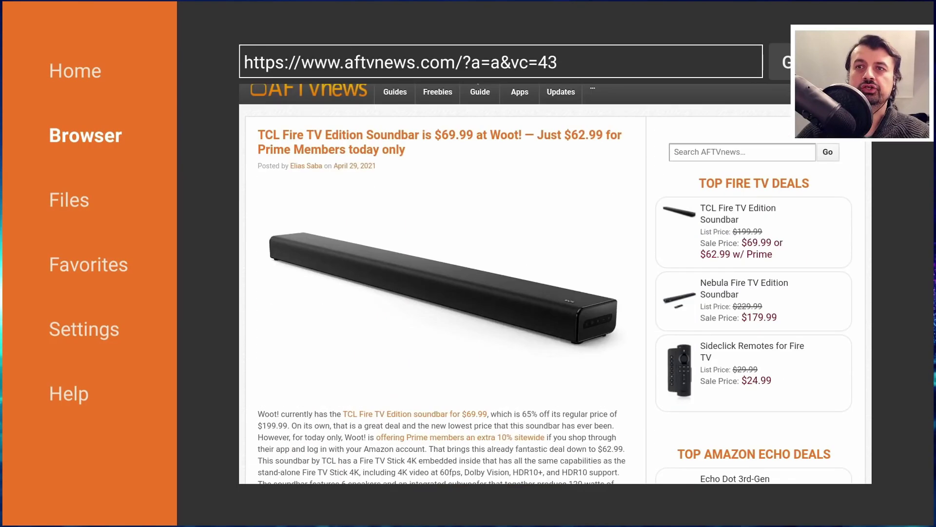
scroll(257, 464, down, 6)
scroll(852, 464, up, 4)
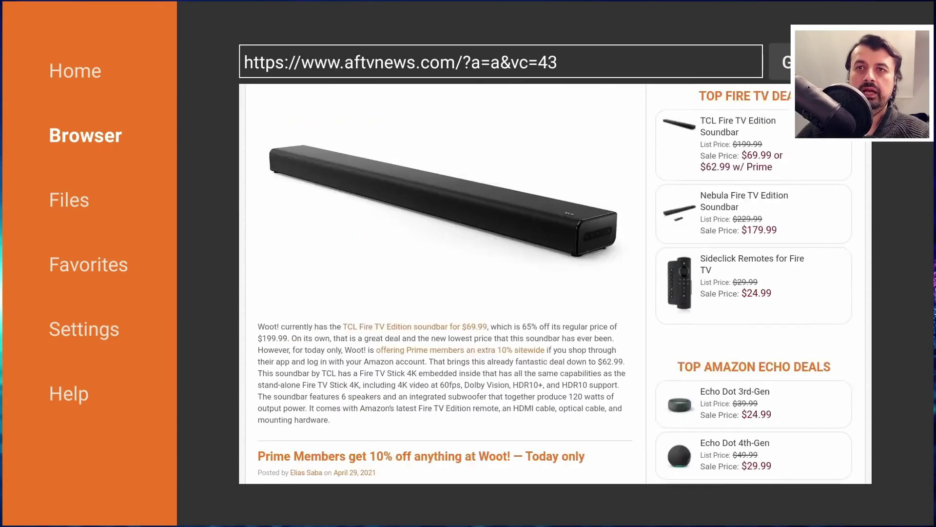
scroll(555, 283, up, 2)
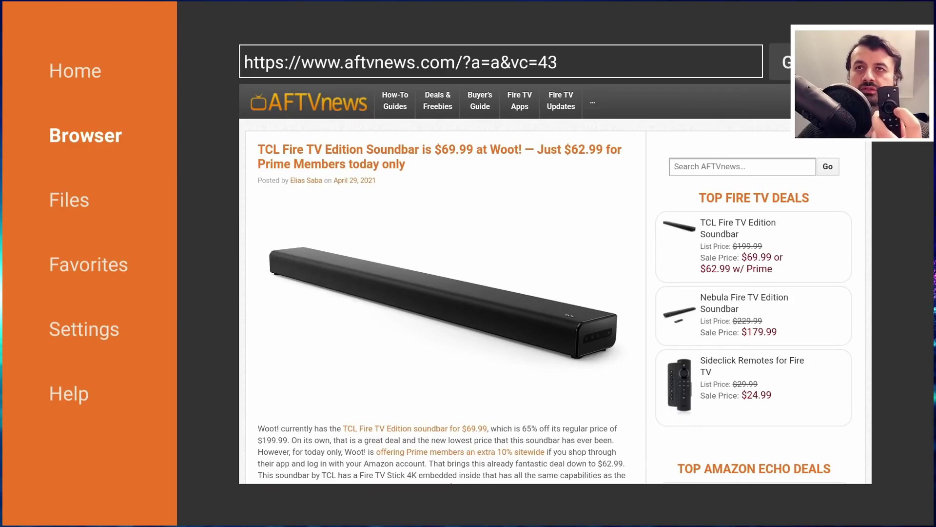
Step: Scroll further through the AFTVnews article, then return to the Fire TV home screen
scroll(258, 464, down, 6)
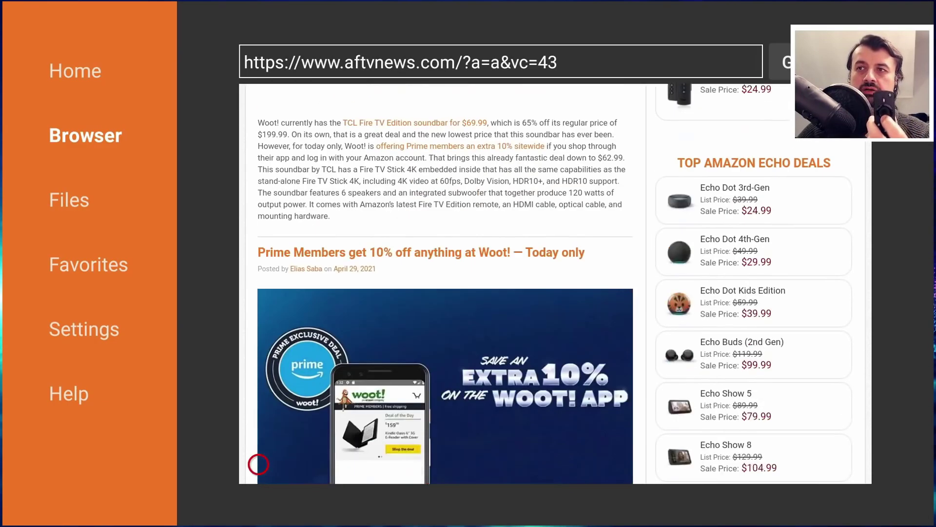
scroll(258, 463, down, 3)
scroll(850, 462, up, 9)
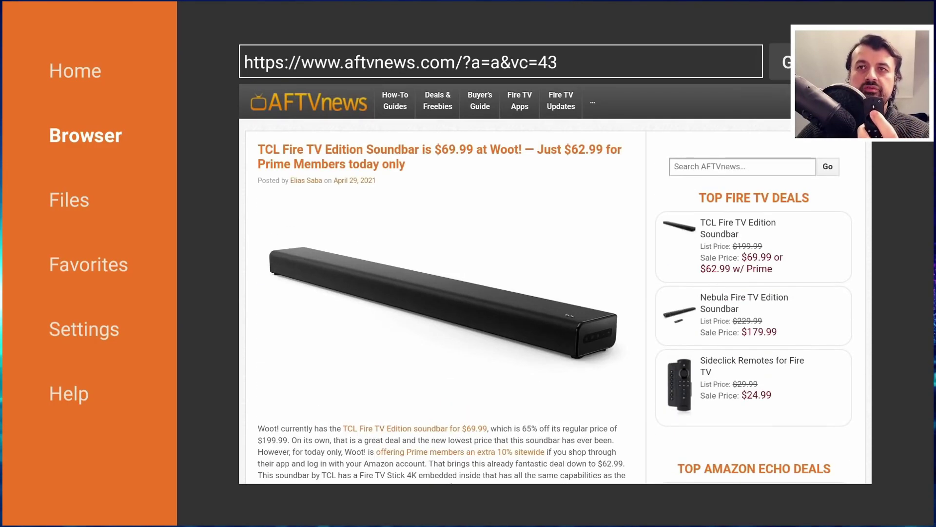
click(259, 102)
scroll(259, 464, down, 7)
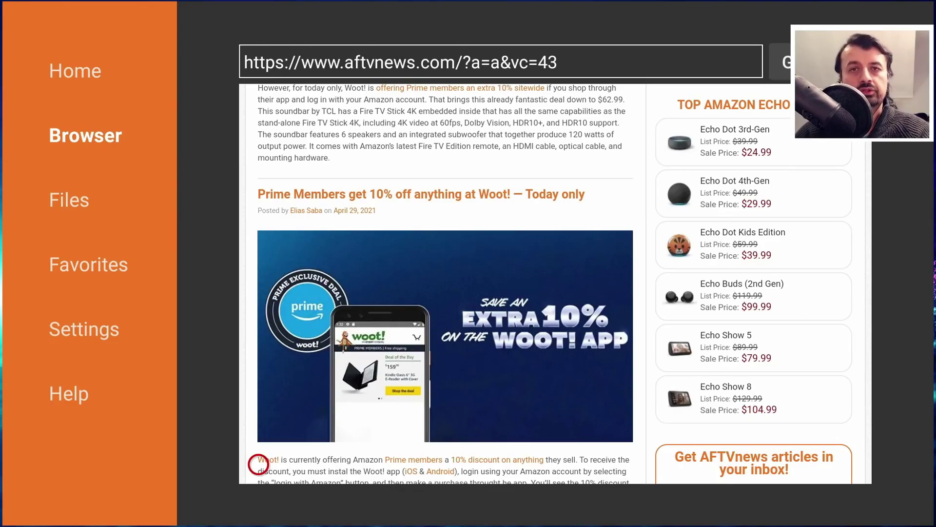
key(Home)
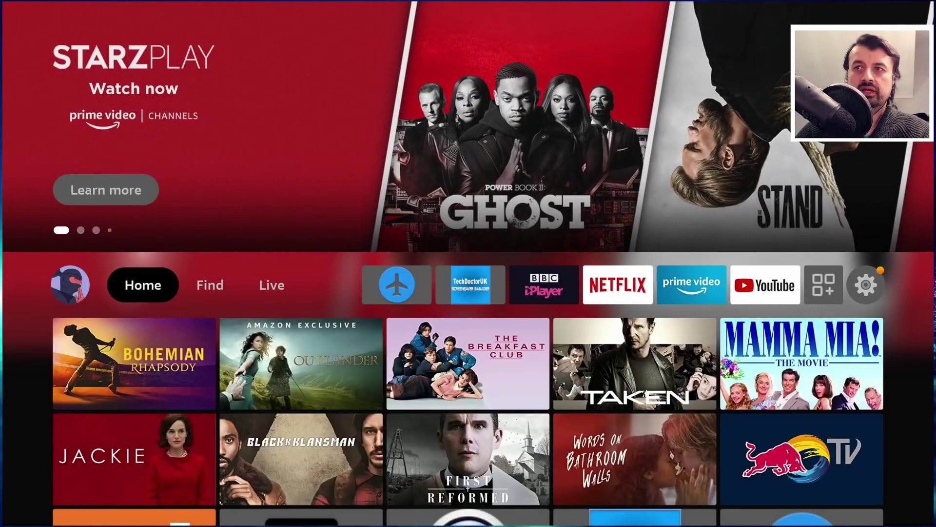
Step: Set Animator Animation Scale to 0.2 in TDUK Speed Toolbox and save the values
key(Down)
key(Down)
key(Down)
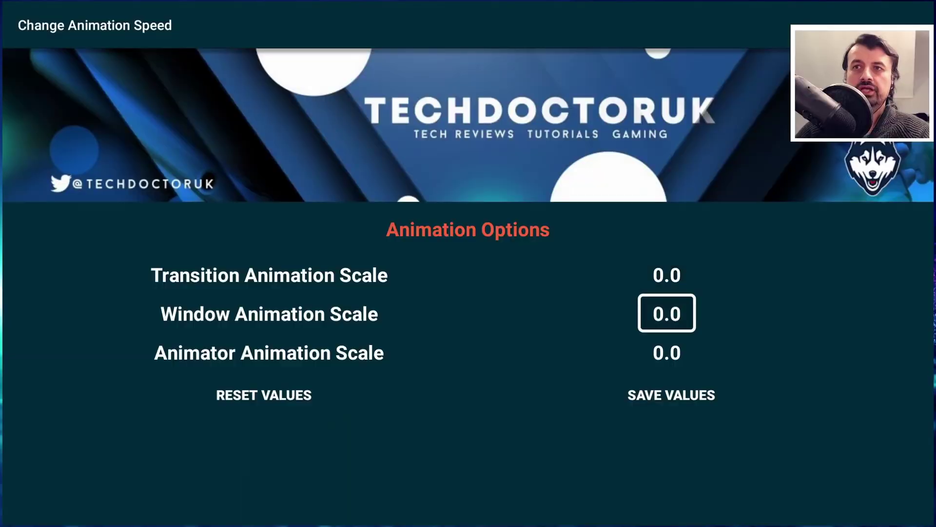
key(Down)
key(Return)
key(Down)
key(Down)
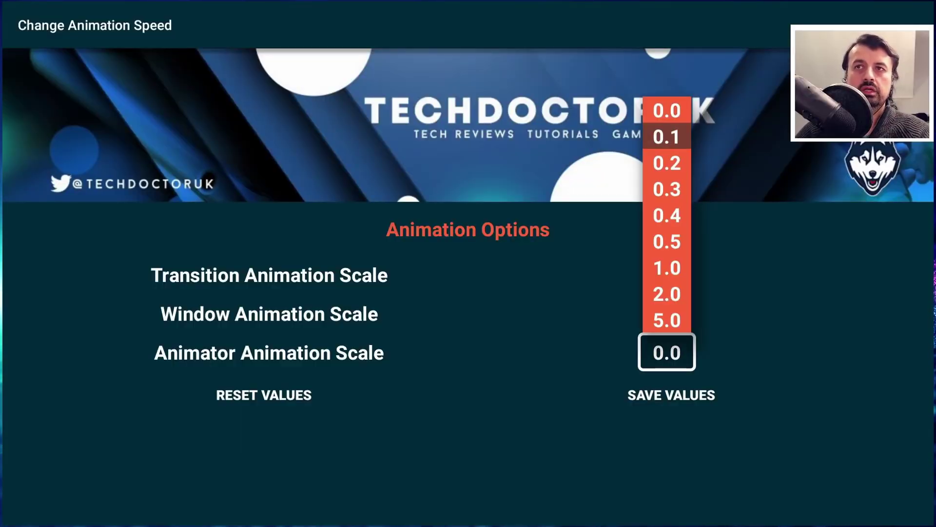
key(Return)
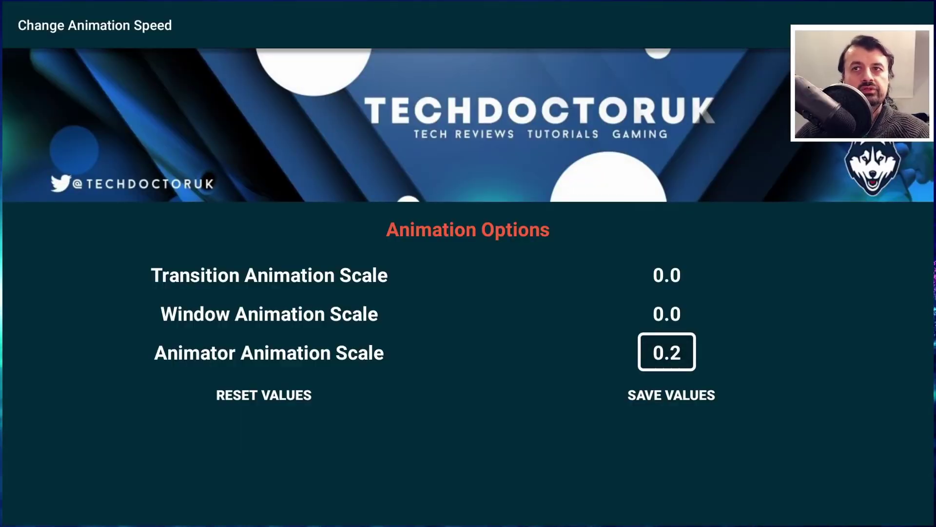
key(Down)
key(Return)
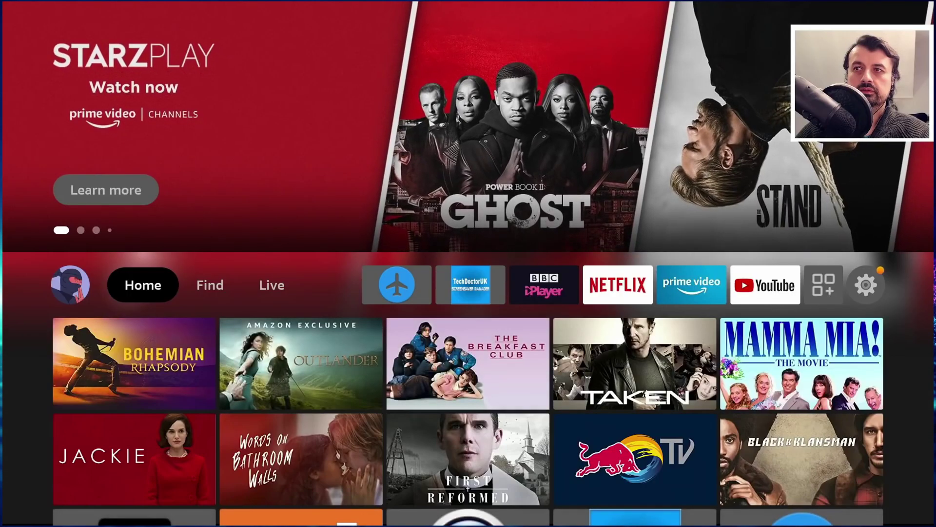
key(Down)
key(Down)
key(Down)
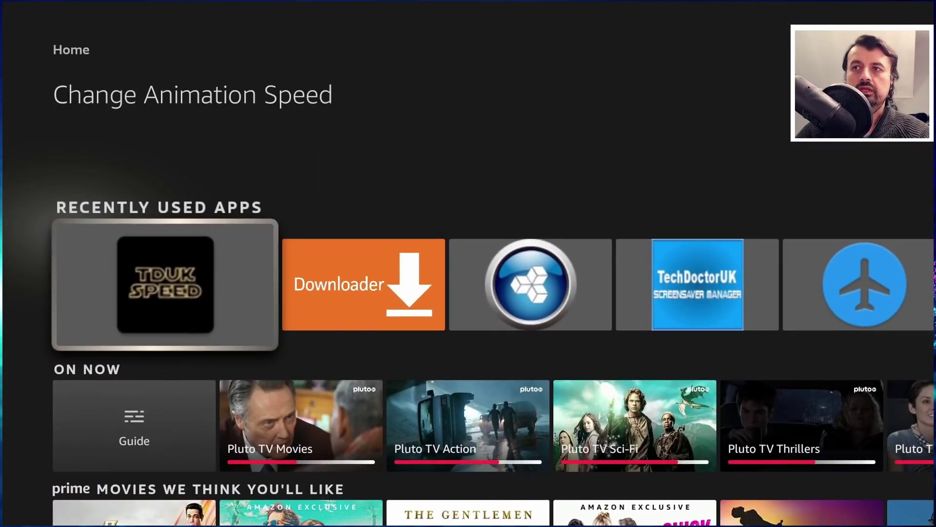
key(Right)
Step: Open Downloader, scroll the AFTVnews article, then return to the Fire TV home screen
key(Return)
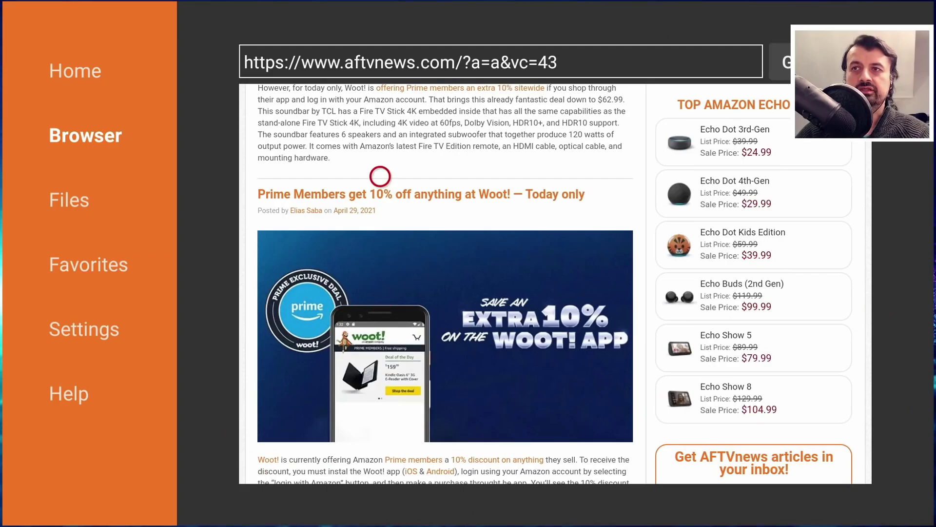
scroll(384, 104, up, 2)
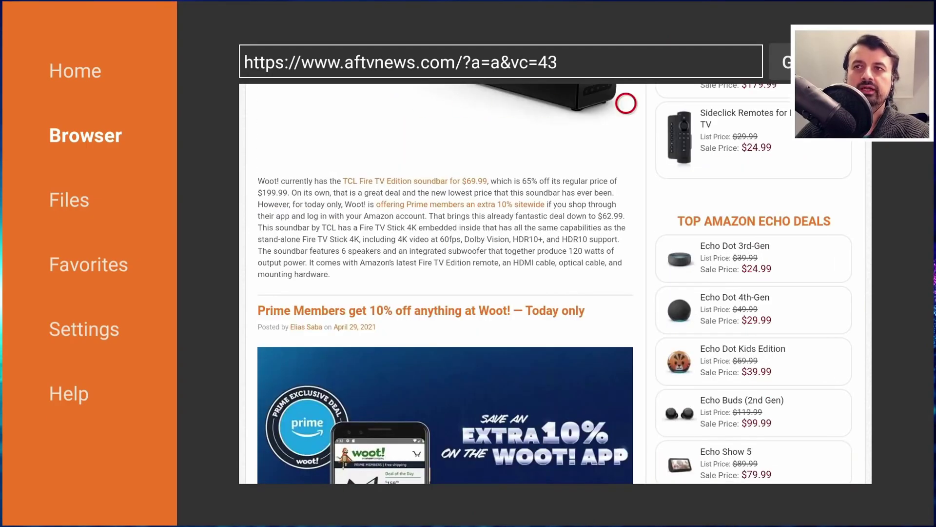
scroll(624, 102, up, 3)
scroll(380, 464, down, 1)
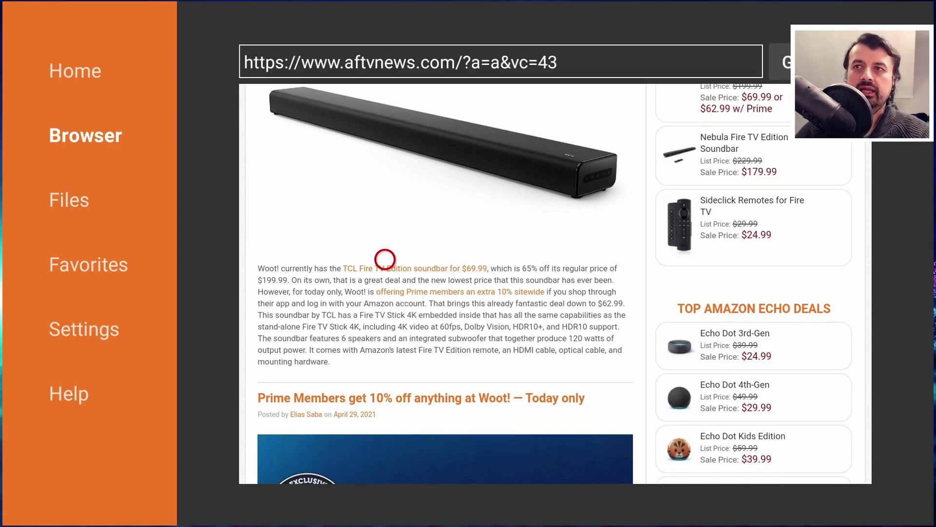
key(Home)
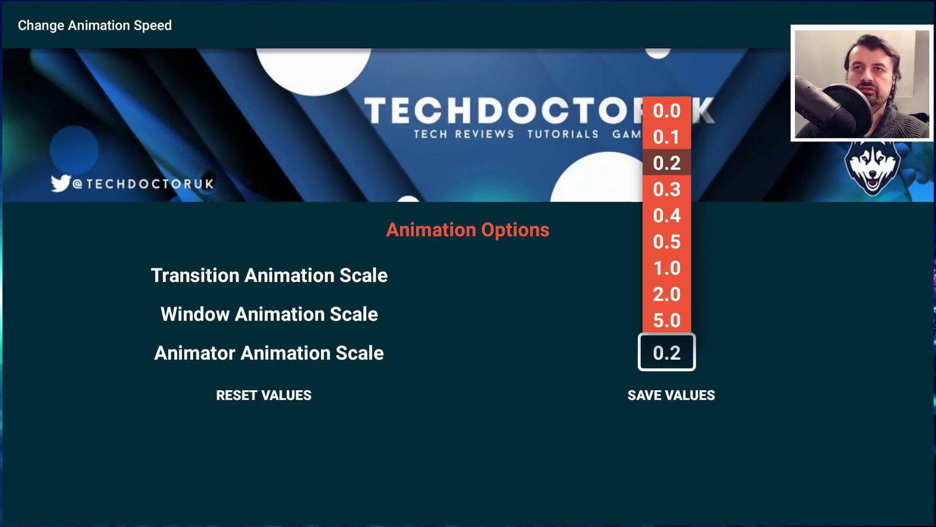
Step: Change Animator Animation Scale from 0.2 to 0.3, save it, and reopen Downloader
key(Down)
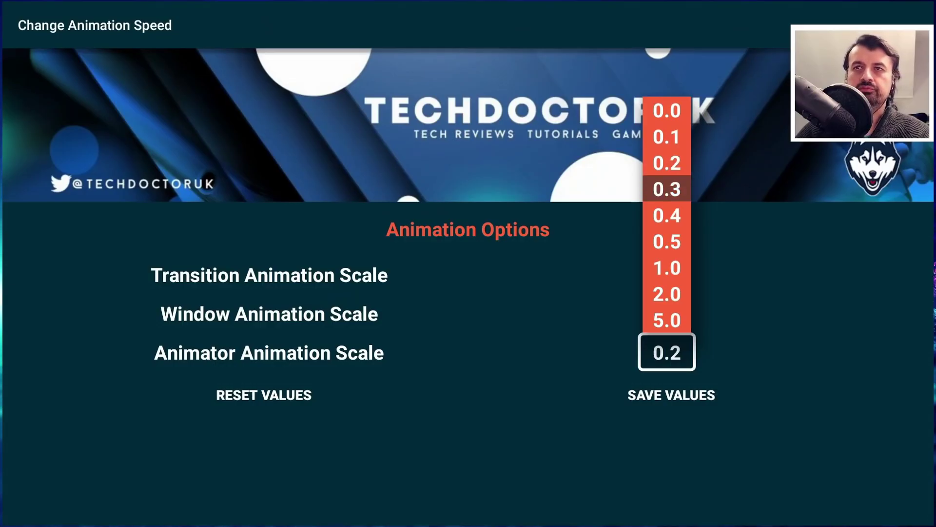
key(Return)
key(Down)
key(Return)
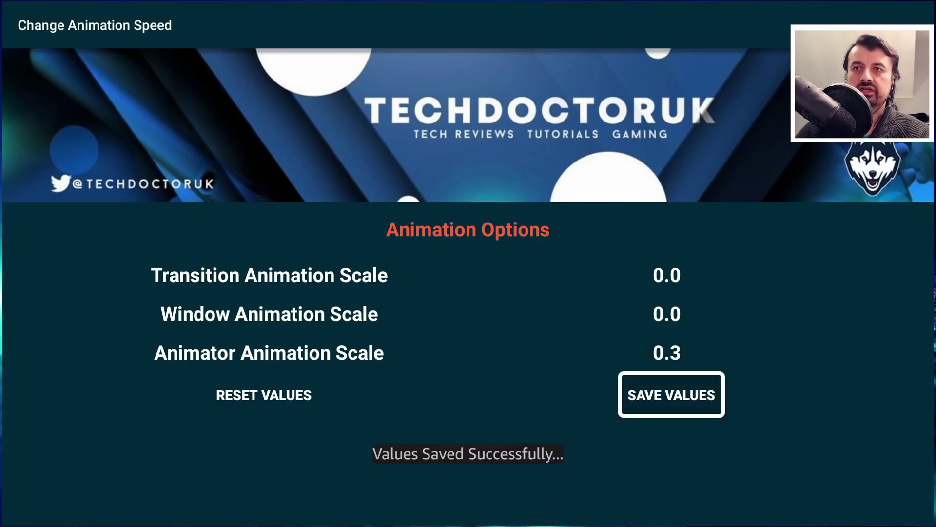
key(Escape)
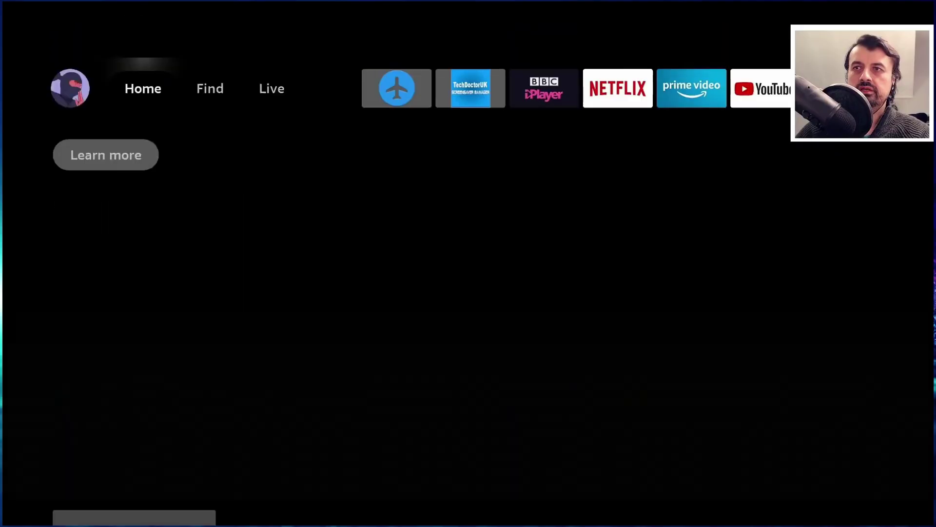
key(Down)
key(Down)
key(Down)
key(Return)
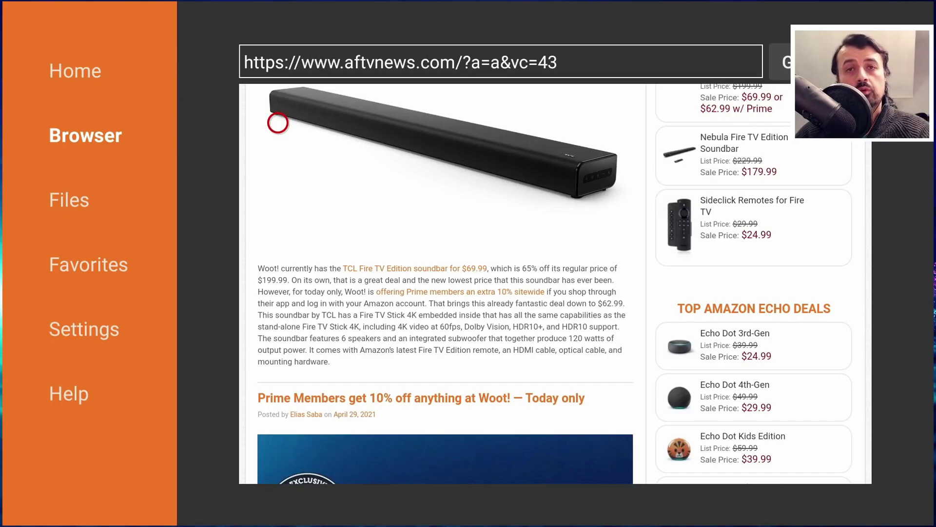
Step: Exit Downloader's AFTVnews page back to the Fire TV home screen
key(Home)
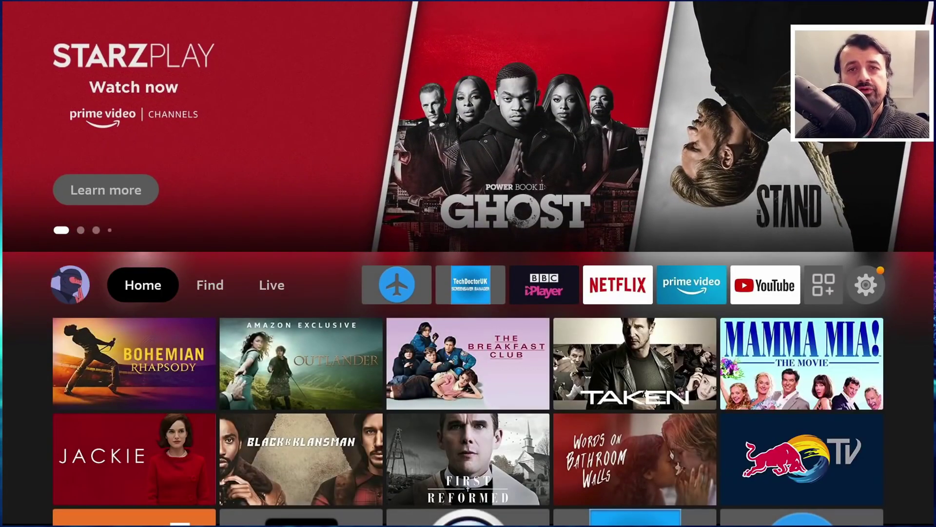
Step: Move to the Live section, browse its app row to BBC iPlayer, then go back to Home
key(Right)
key(Right)
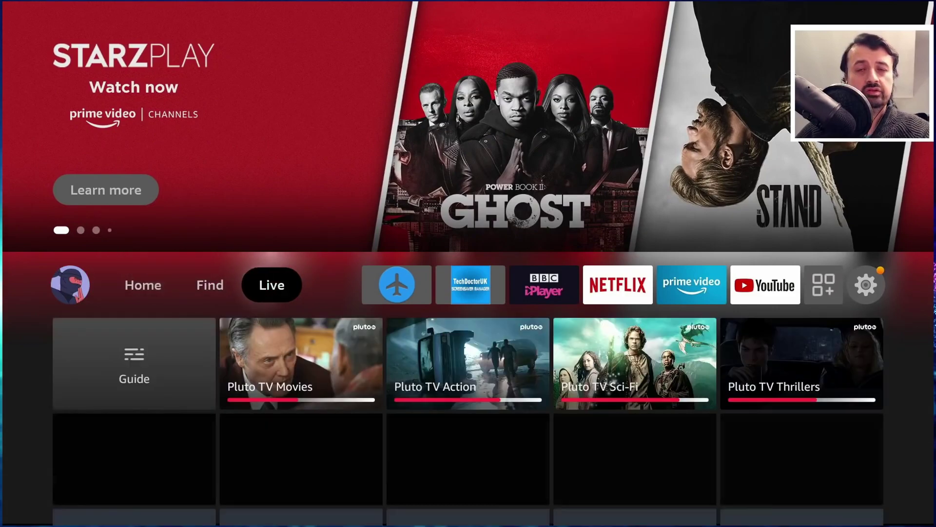
key(Right)
key(Right)
key(Right)
key(Left)
key(Left)
key(Left)
key(Left)
key(Left)
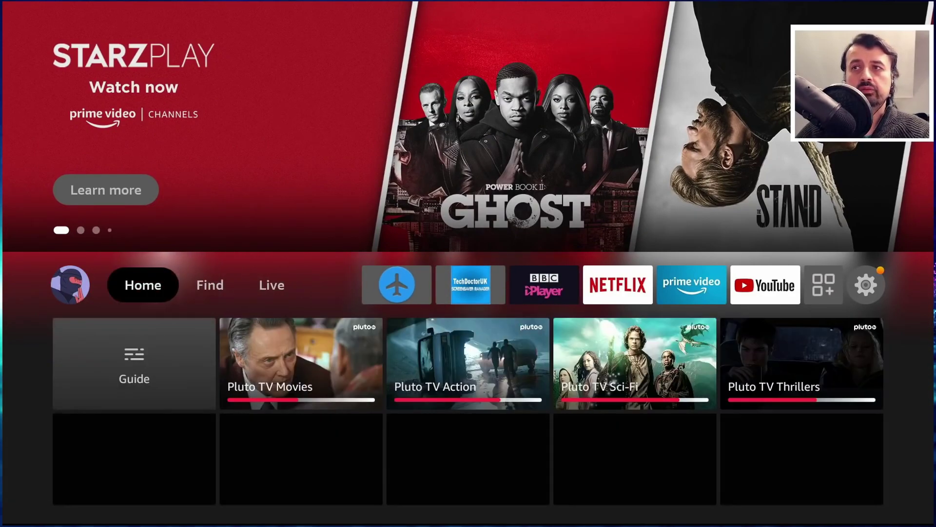
key(Right)
key(Right)
key(Right)
key(Right)
key(Right)
key(Right)
key(Right)
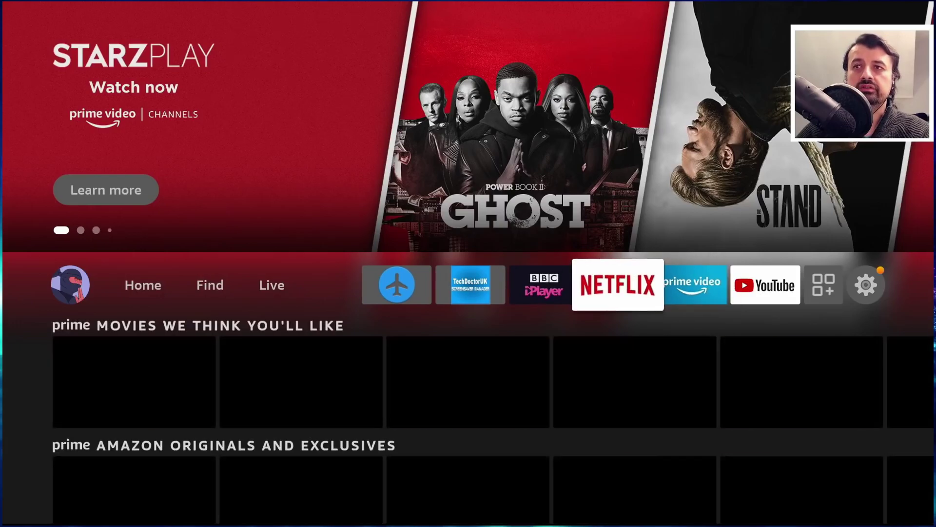
key(Left)
key(Left)
key(Left)
key(Left)
key(Left)
key(Left)
key(Left)
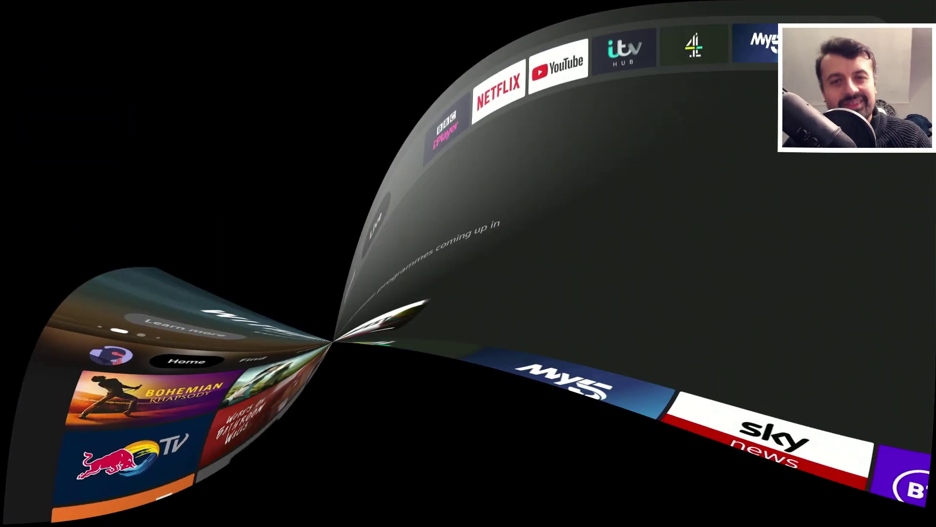